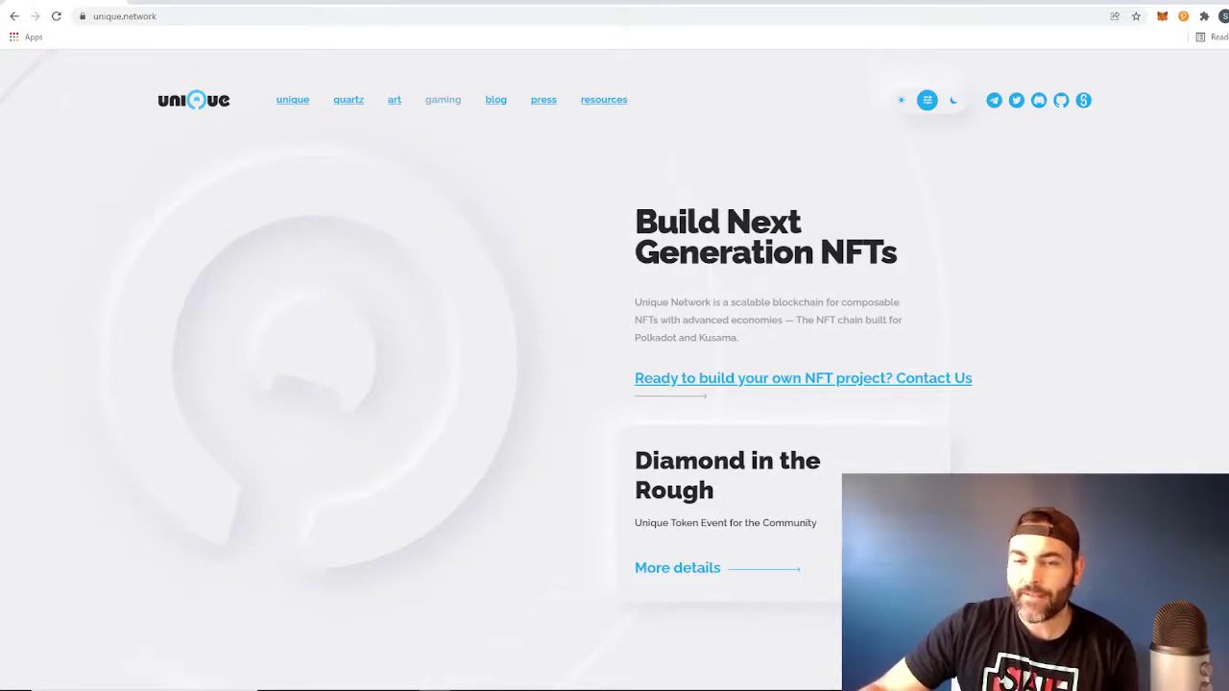
- Look through the Unique Network homepage, covering the NFT benefits, Web3 solutions and Deep Polkadot Experience sections
scroll(614, 370, down, 6)
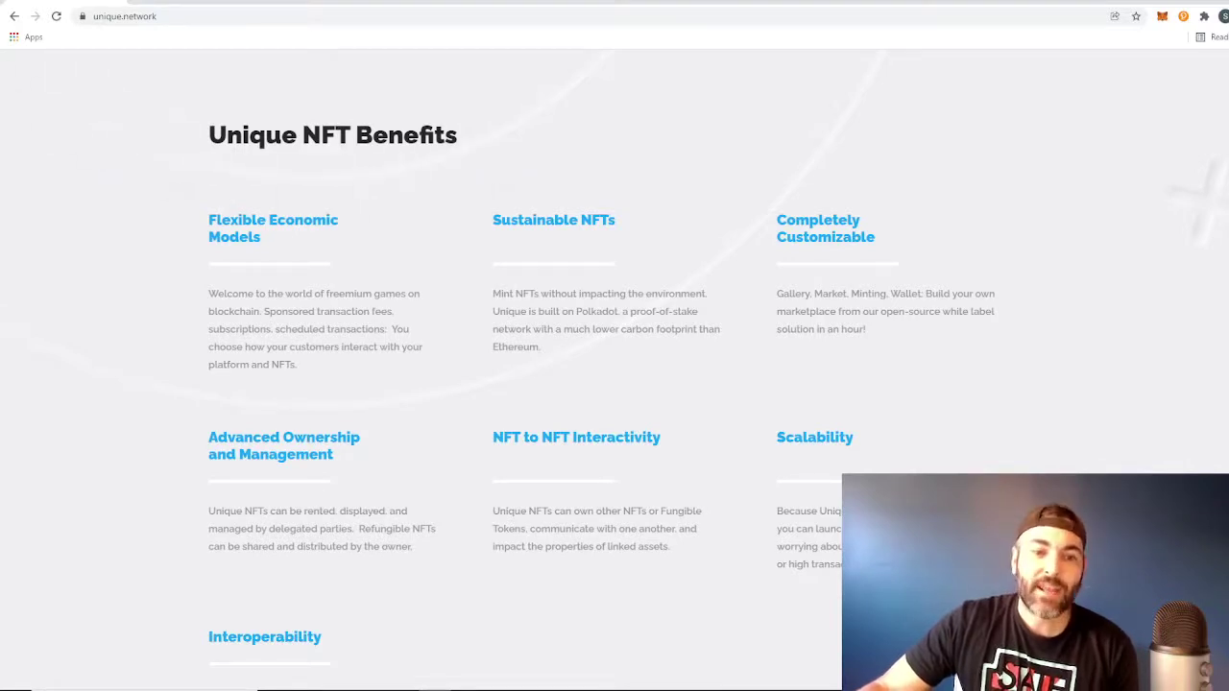
scroll(614, 384, down, 4)
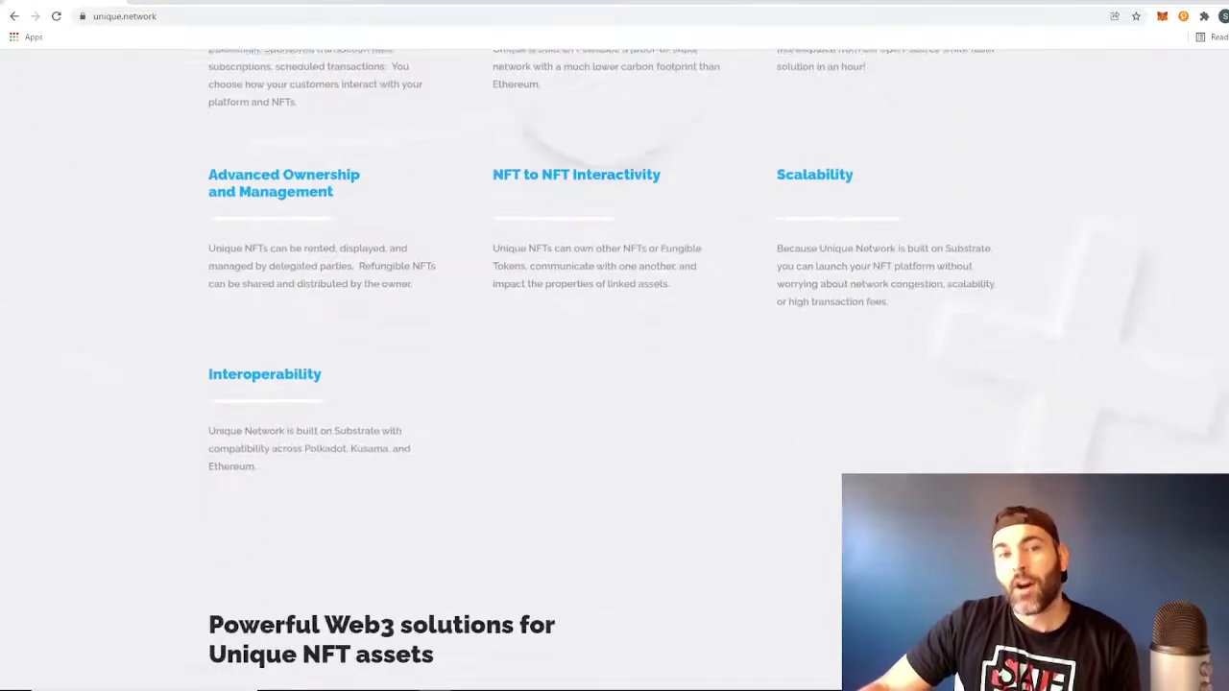
scroll(615, 384, down, 3)
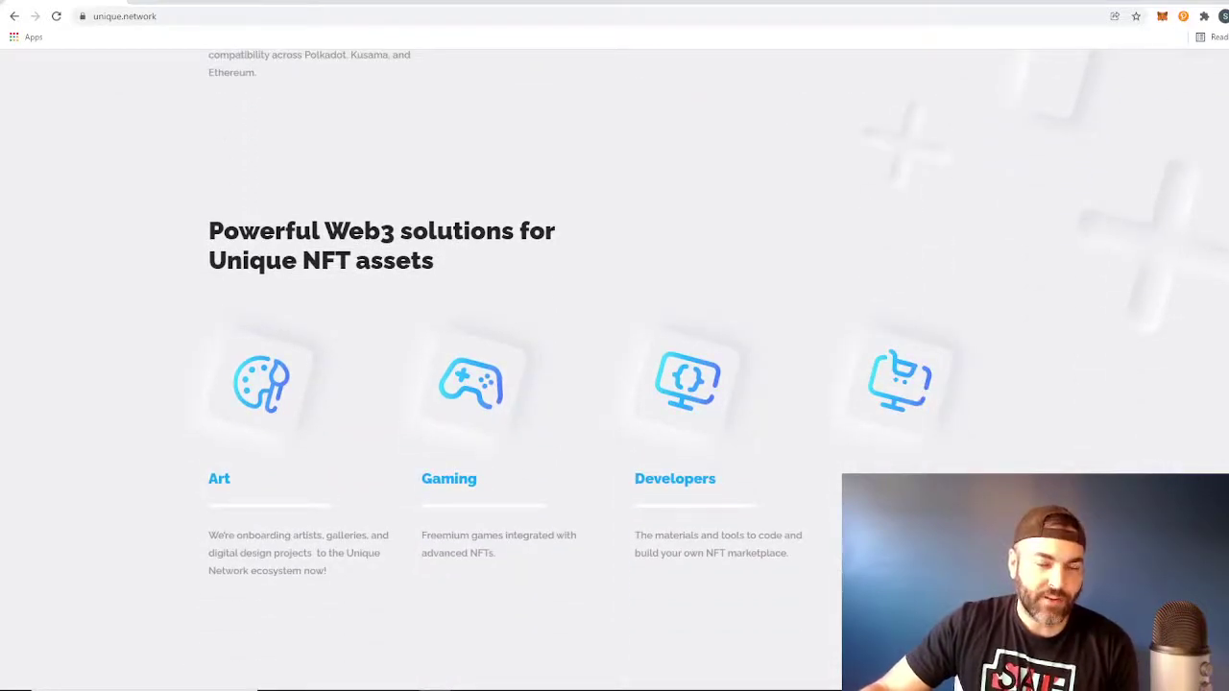
scroll(614, 384, down, 1)
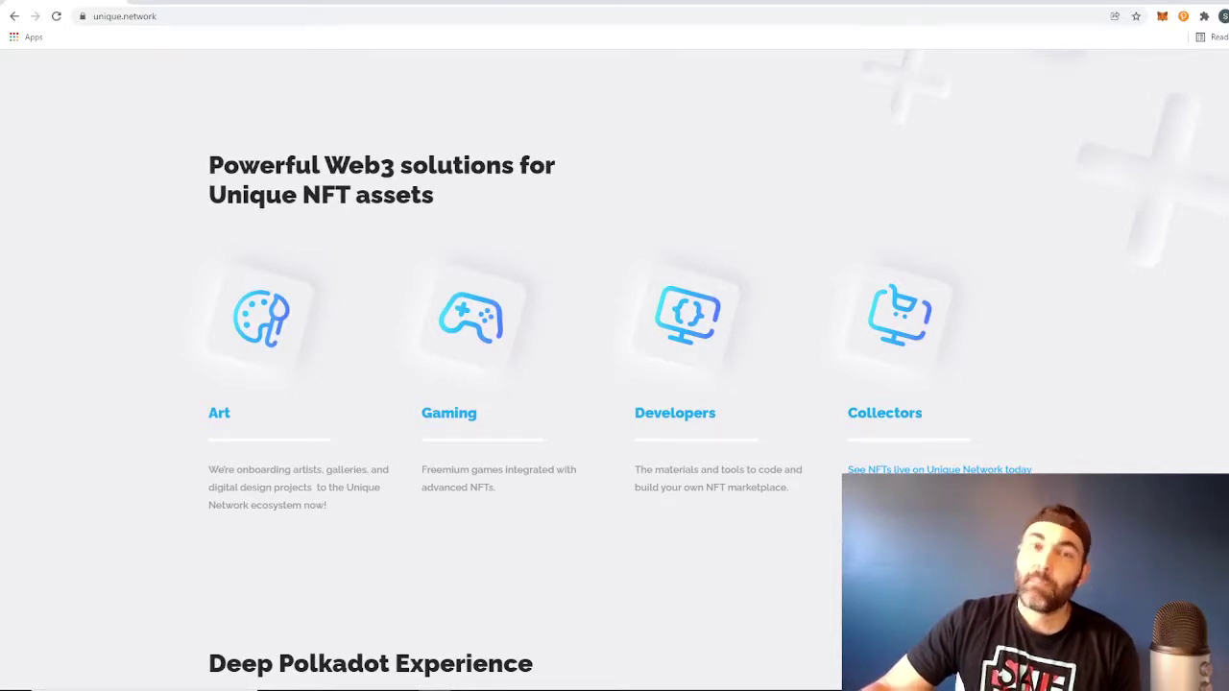
scroll(614, 384, down, 5)
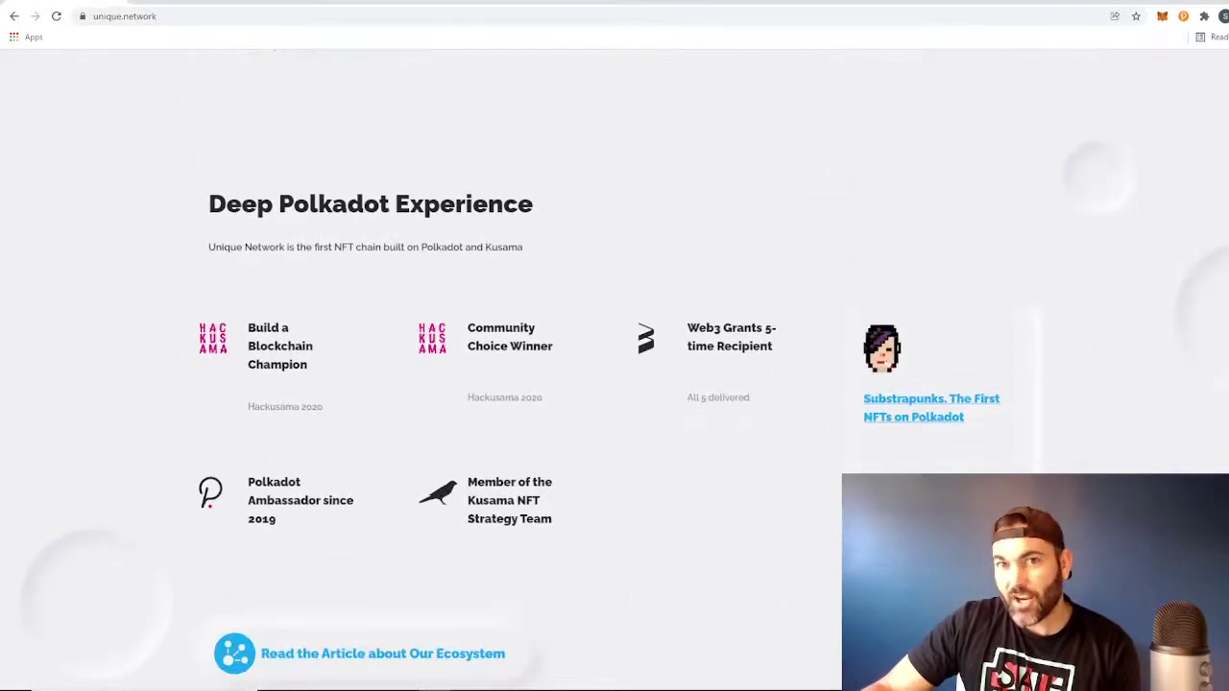
scroll(614, 384, down, 1)
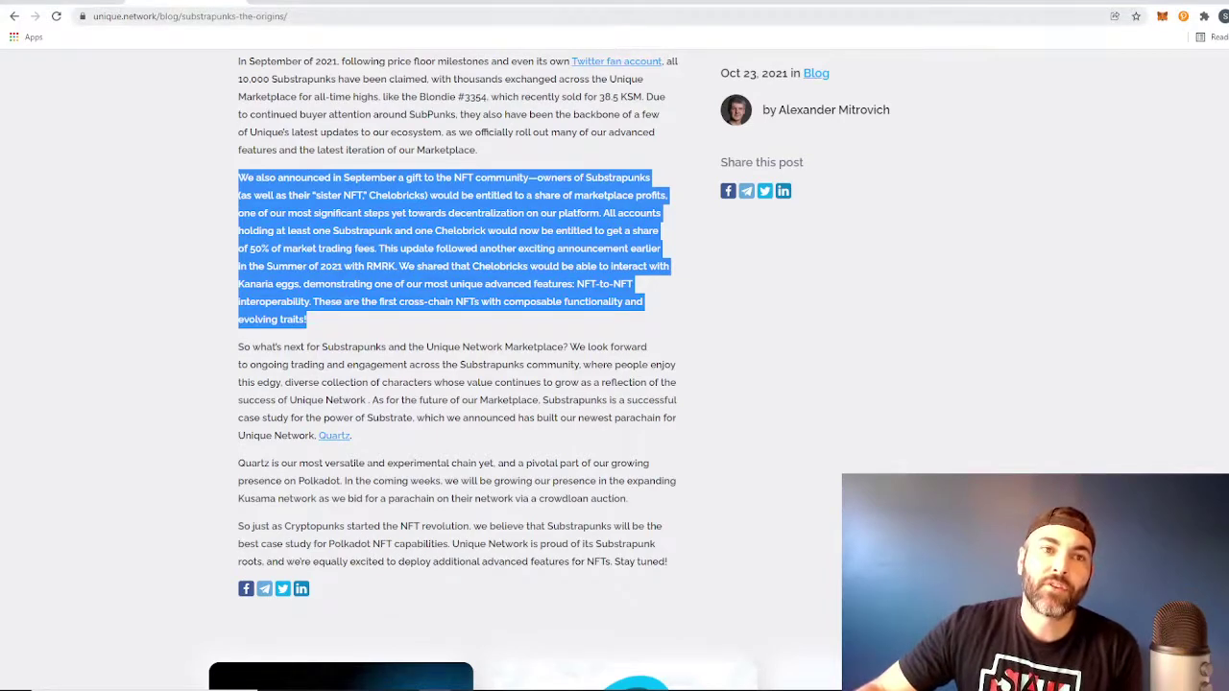
- Go back from the Substrapunks origins article to the previous page and return to its beginning
key(alt+Left)
scroll(615, 345, up, 8)
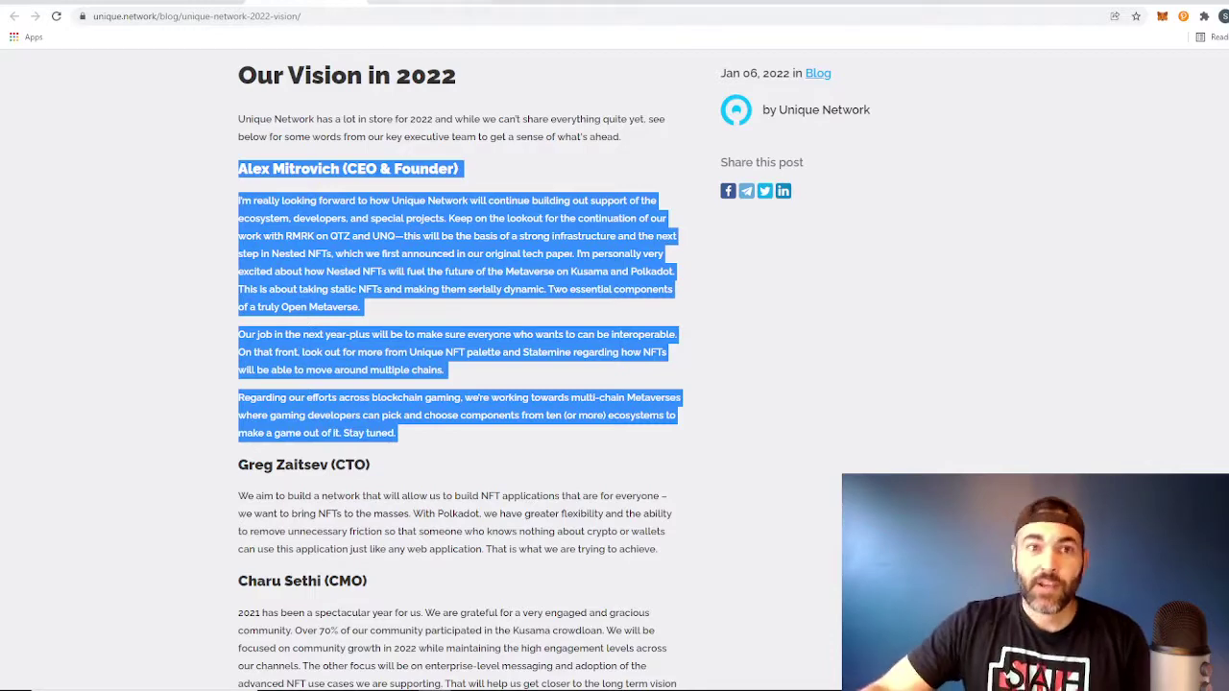
- Switch from the 2022 vision article to the Kanaria Skybreach homepage and the Kanaria bird catalogue to examine both
click(427, 1)
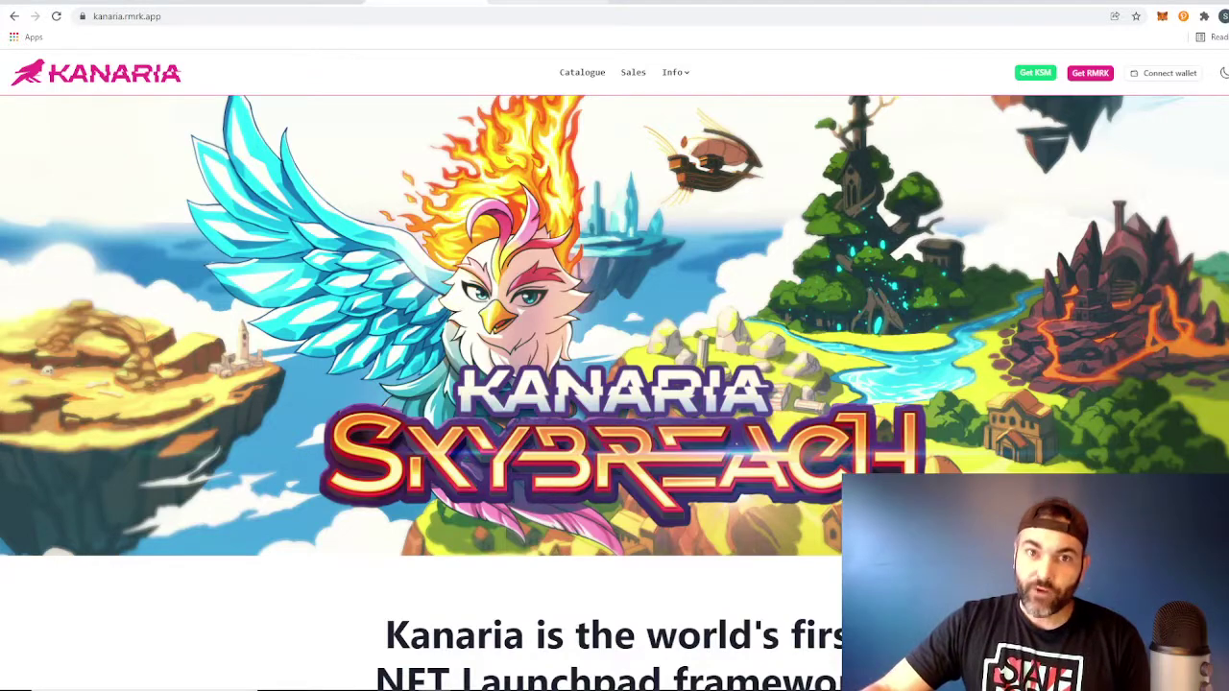
click(538, 3)
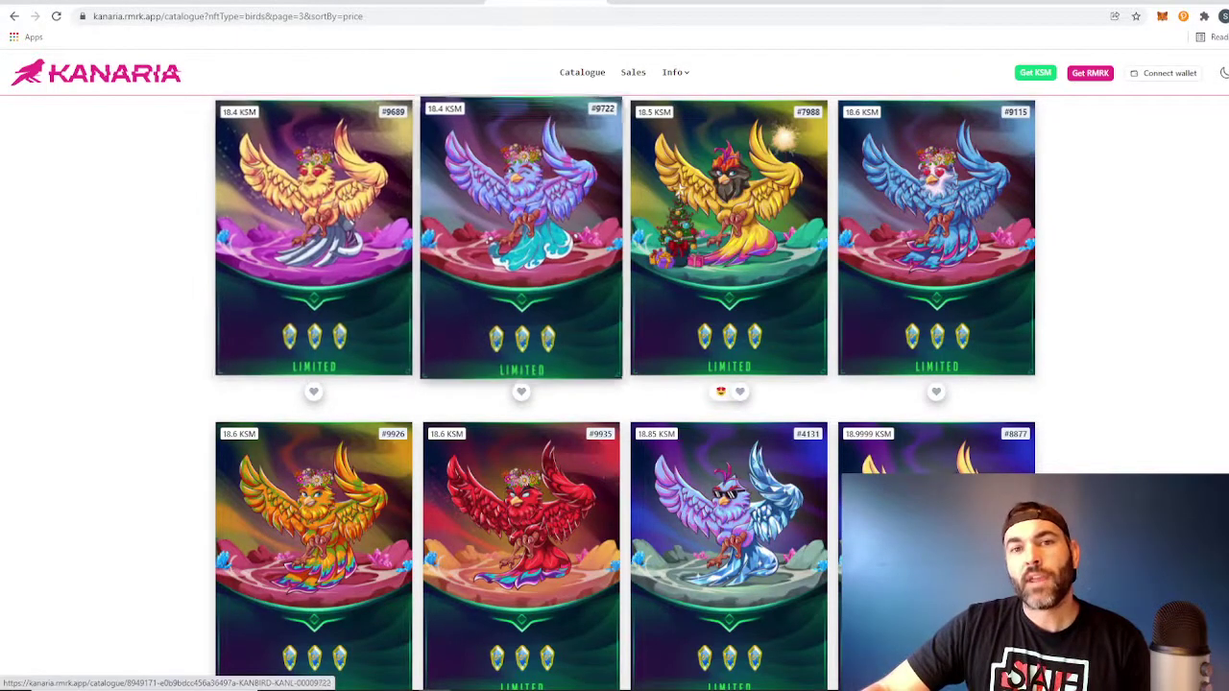
click(429, 3)
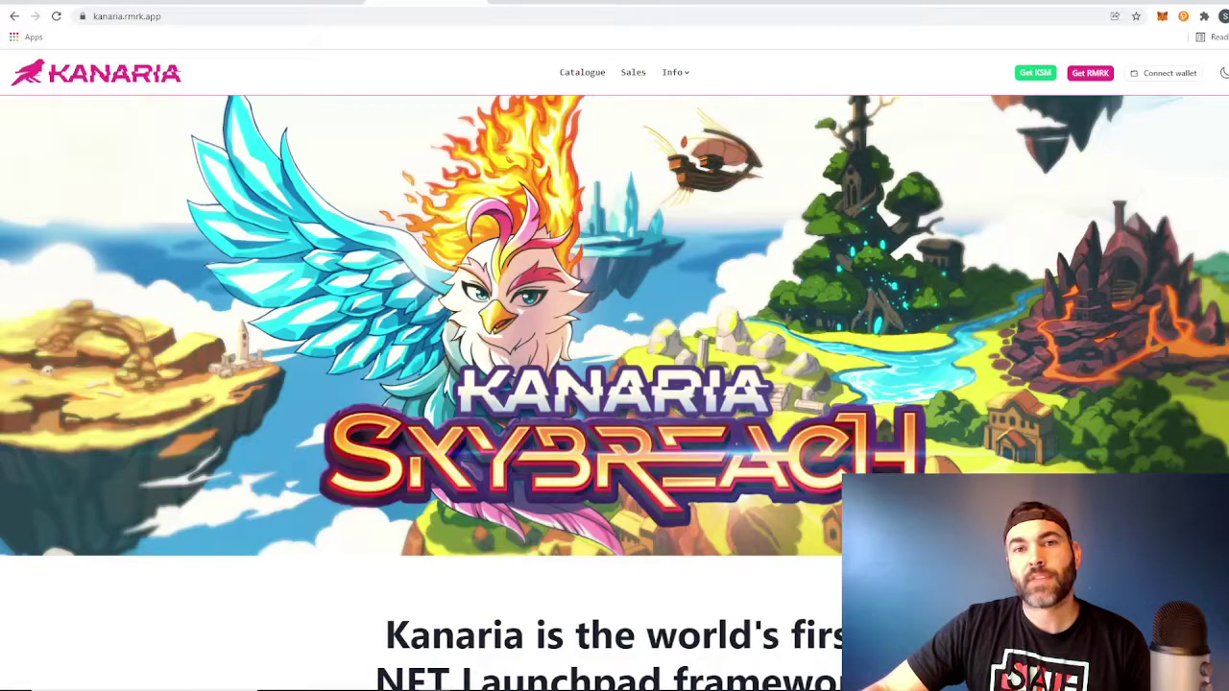
click(549, 3)
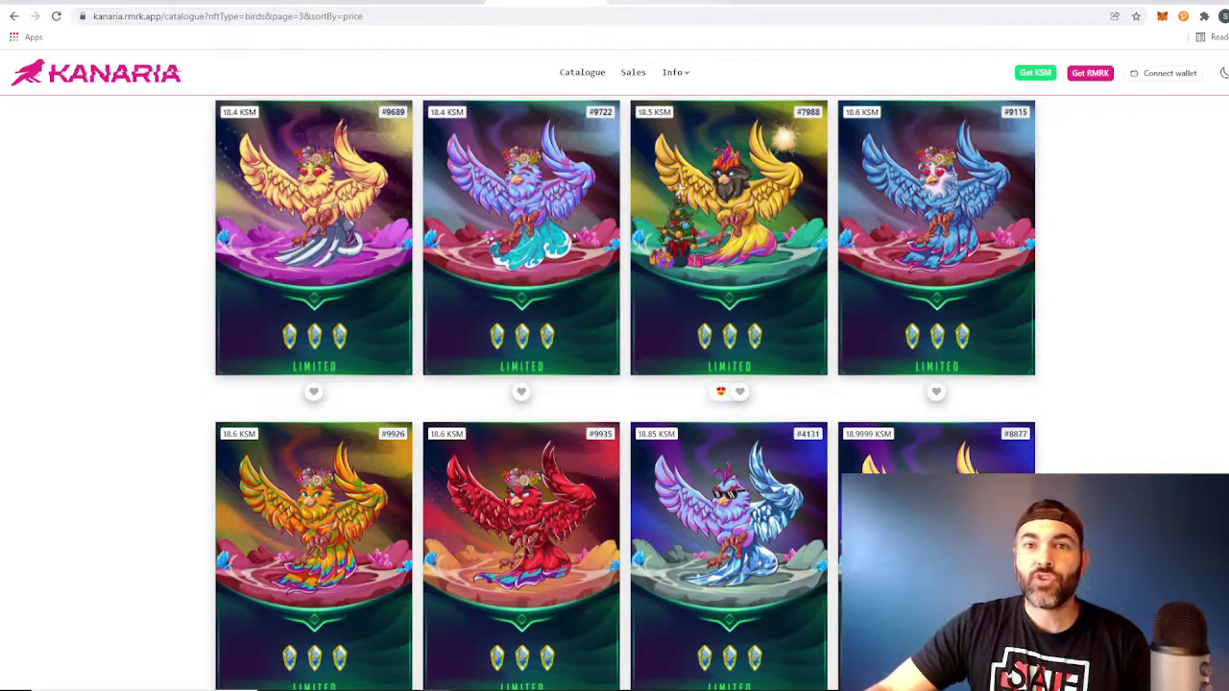
- Switch to the Unique market, filter the listings to the SubstraPunks collection and look over the tokens
key(ctrl+Tab)
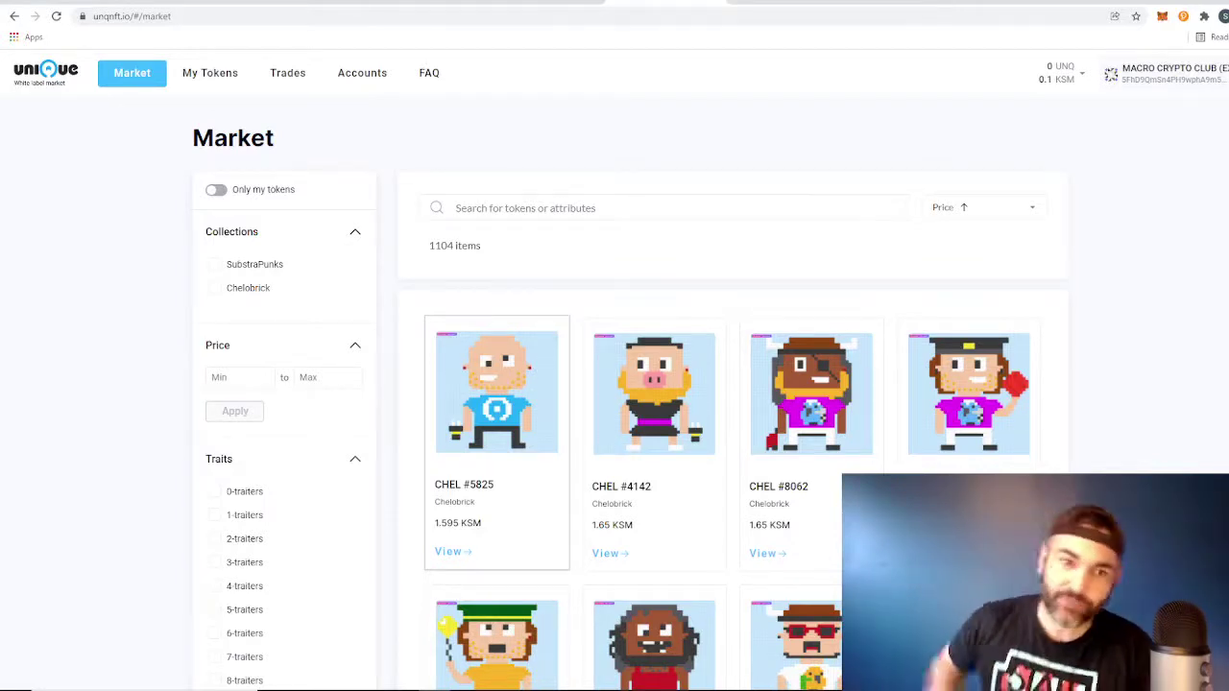
click(214, 264)
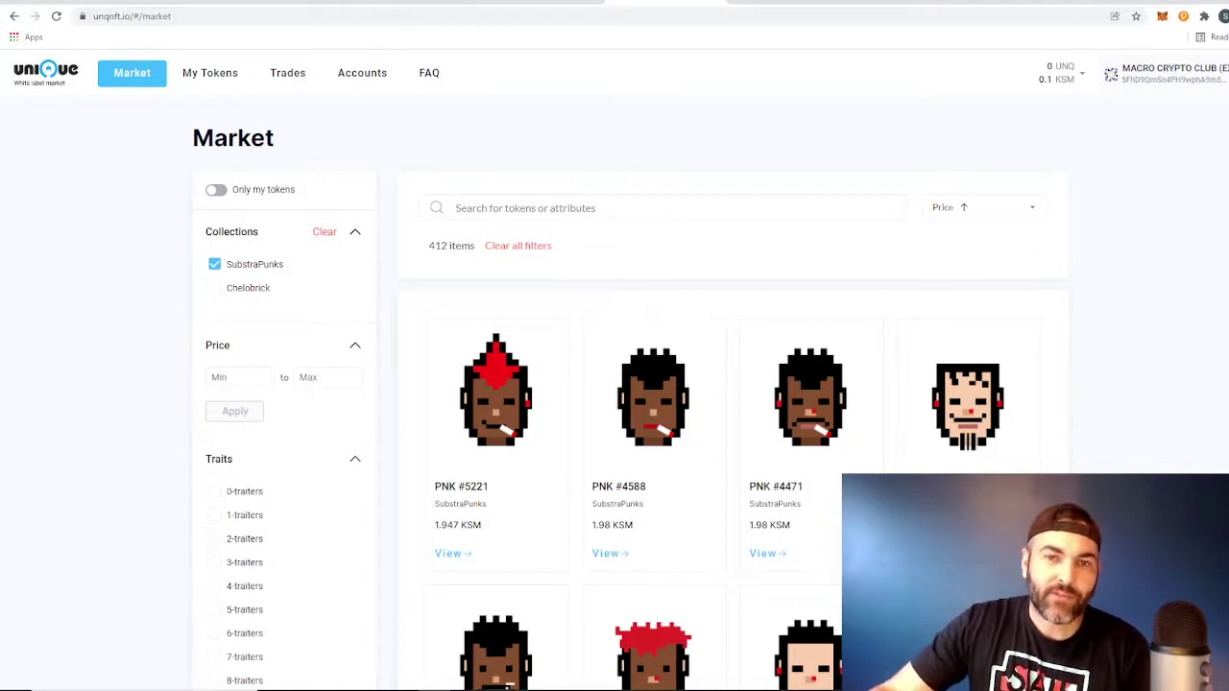
scroll(615, 383, down, 2)
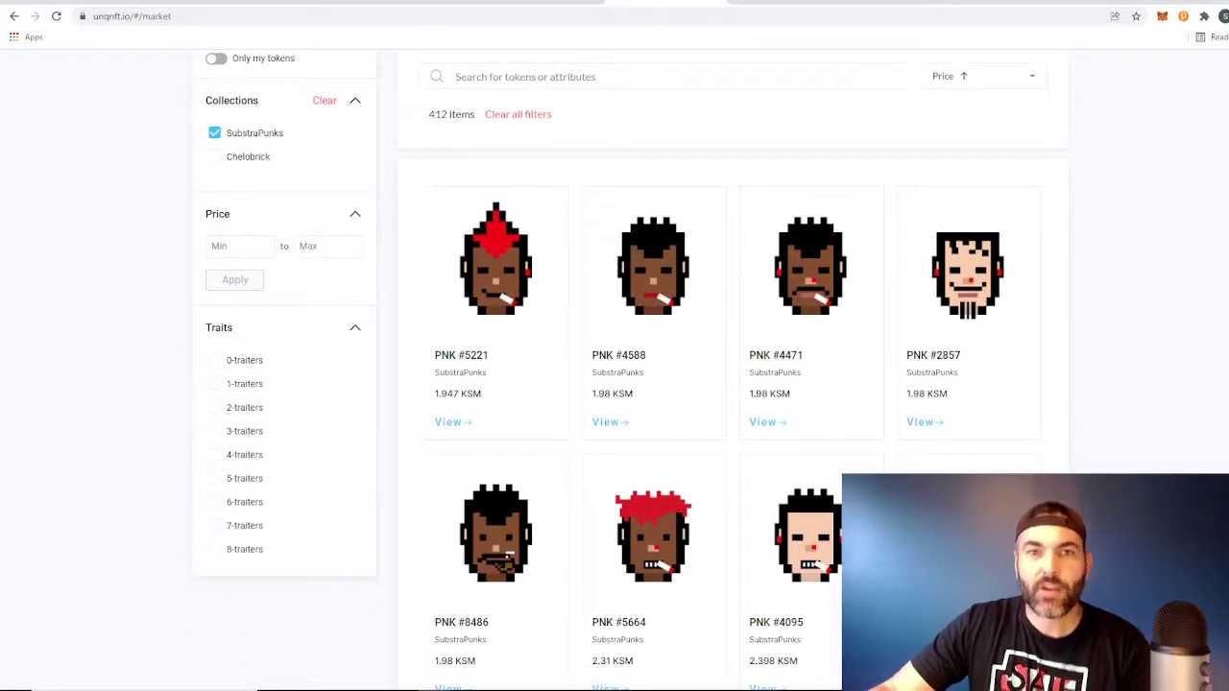
scroll(615, 384, up, 2)
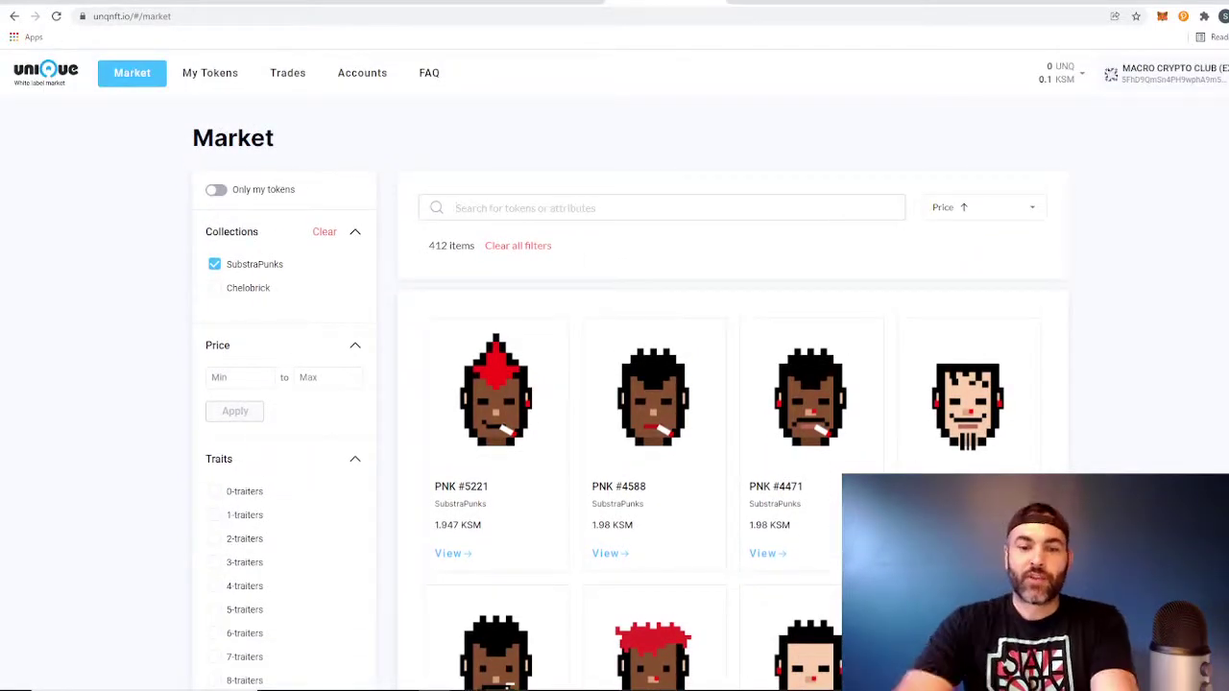
- Search the SubstraPunks listings for "blonde" and review the matching tokens and their prices
text(blonde)
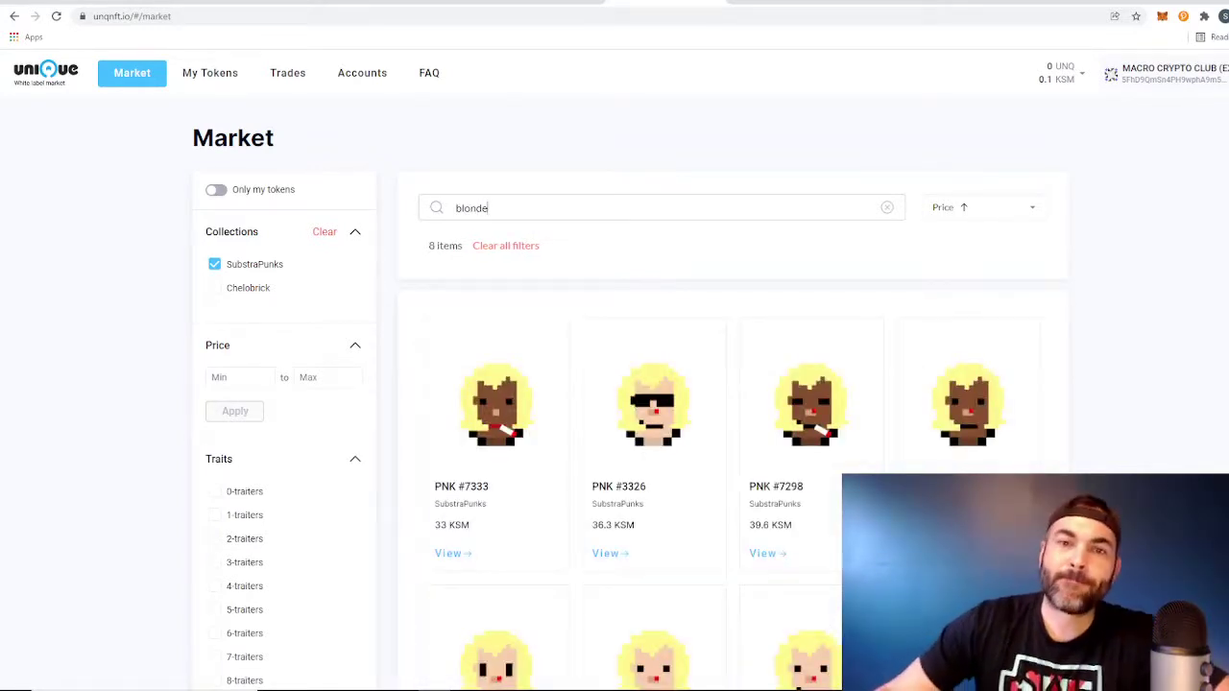
scroll(615, 384, down, 2)
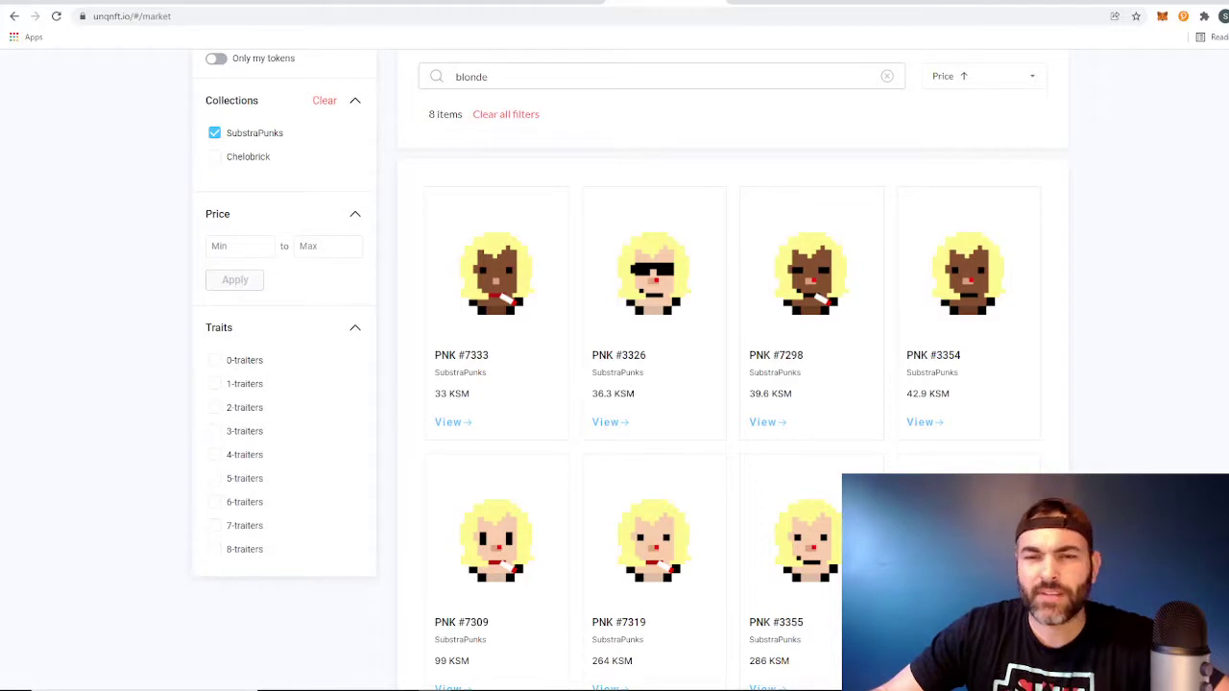
scroll(631, 371, up, 3)
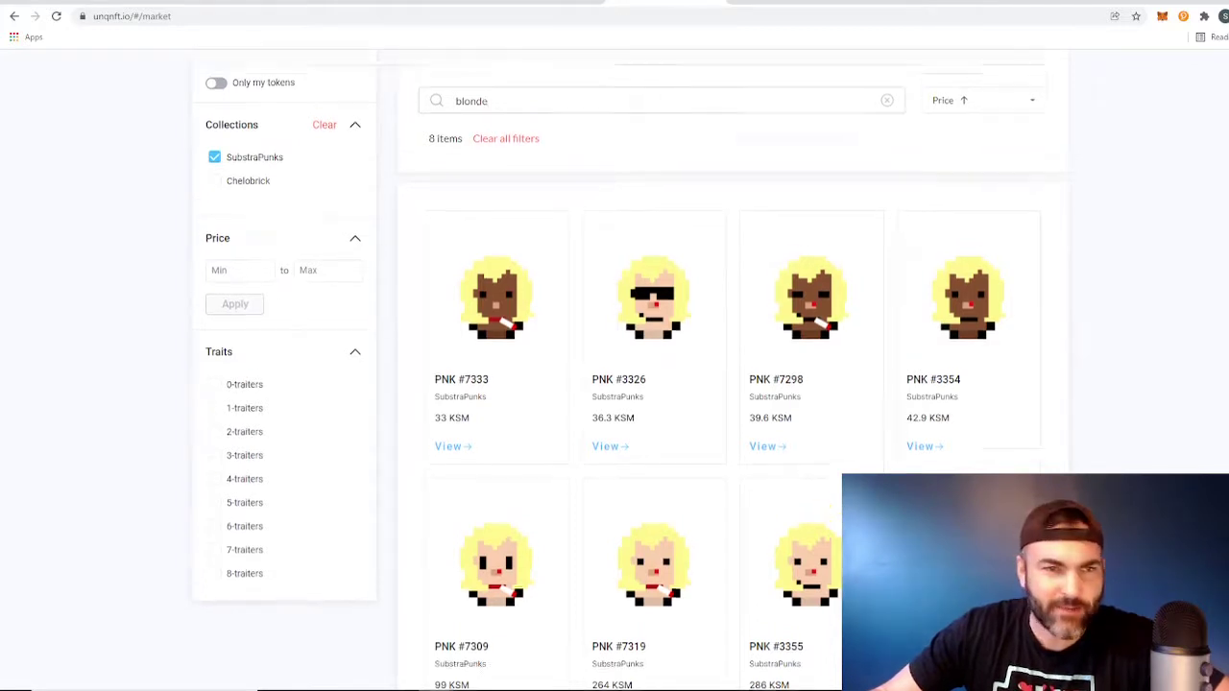
- Clear the token search and remove the SubstraPunks collection filter from the market
key(ctrl+a)
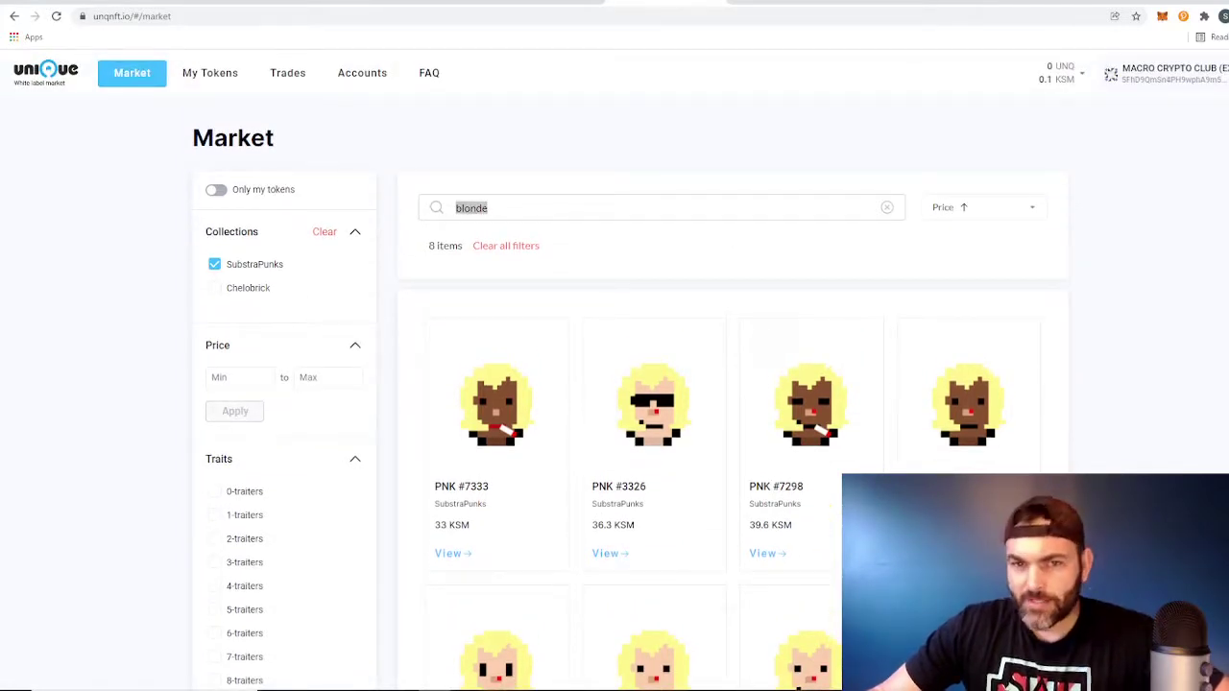
key(BackSpace)
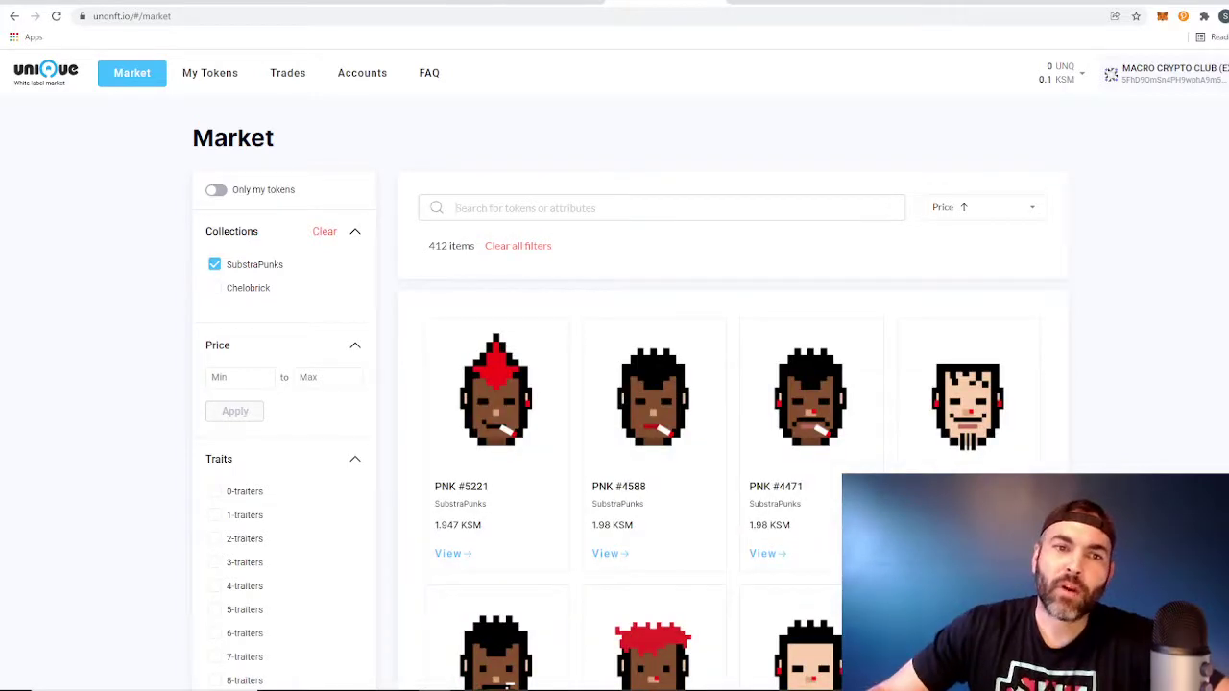
click(214, 264)
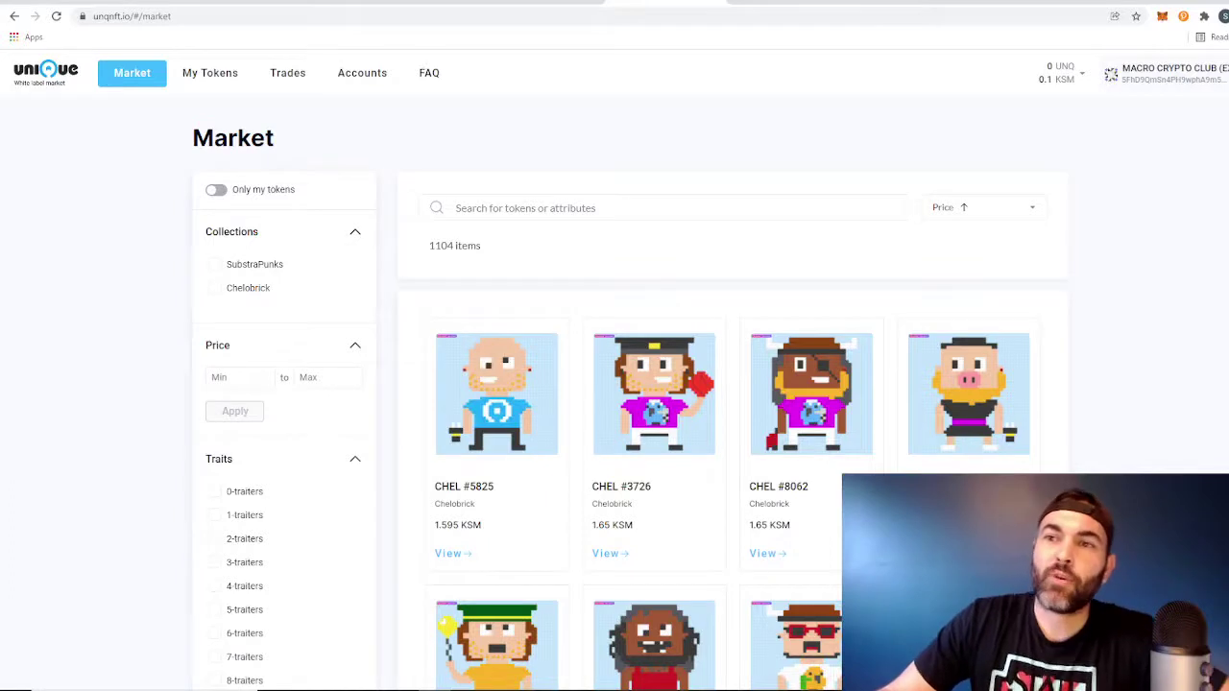
- Open the Polkadot{.js} extension site from the market FAQ's wallet connection answer and go to its Chrome download page
click(1173, 74)
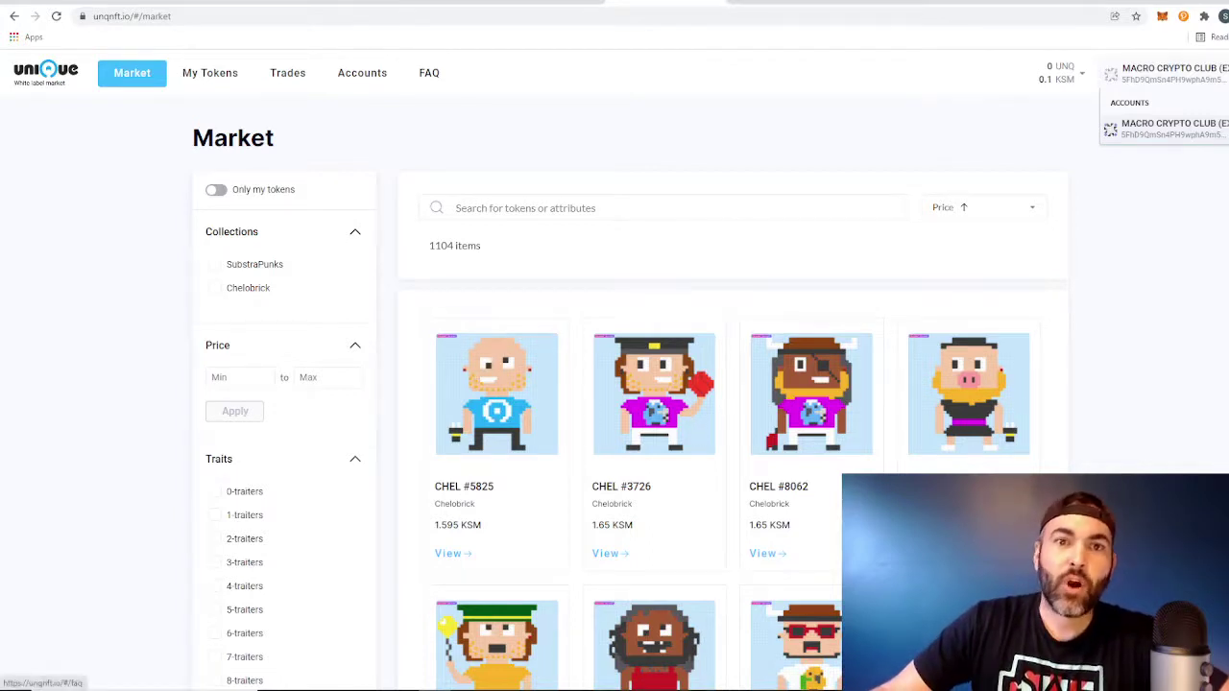
click(429, 73)
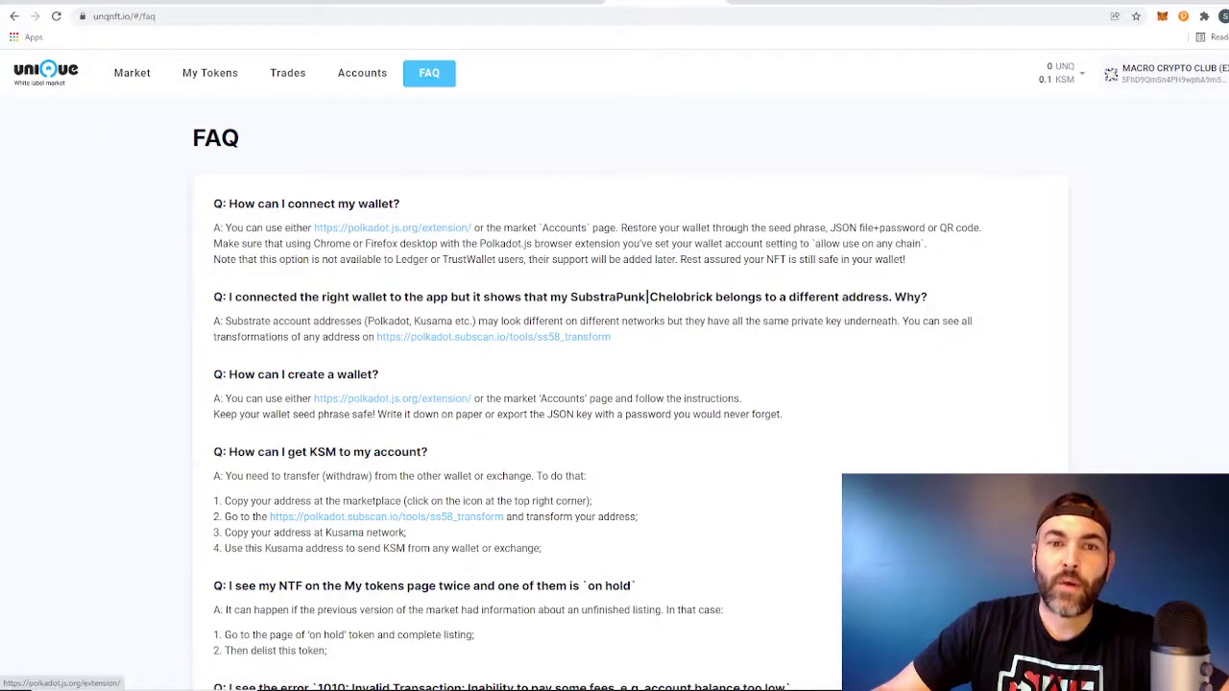
click(392, 228)
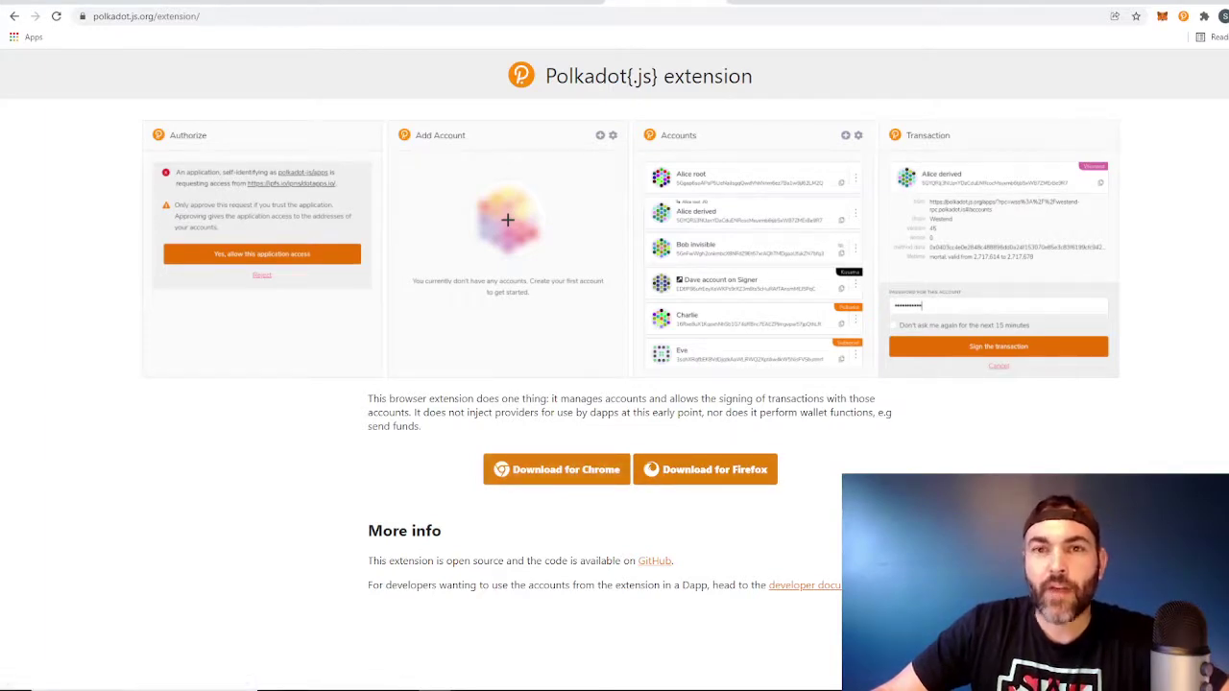
click(14, 16)
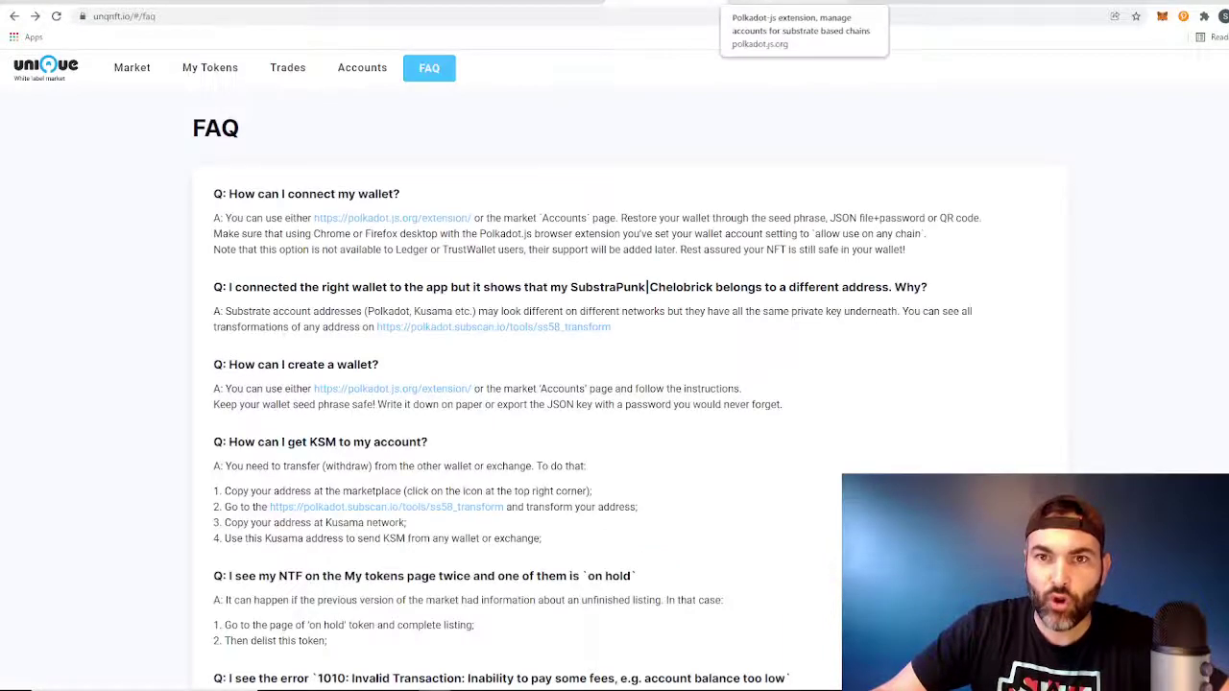
click(787, 2)
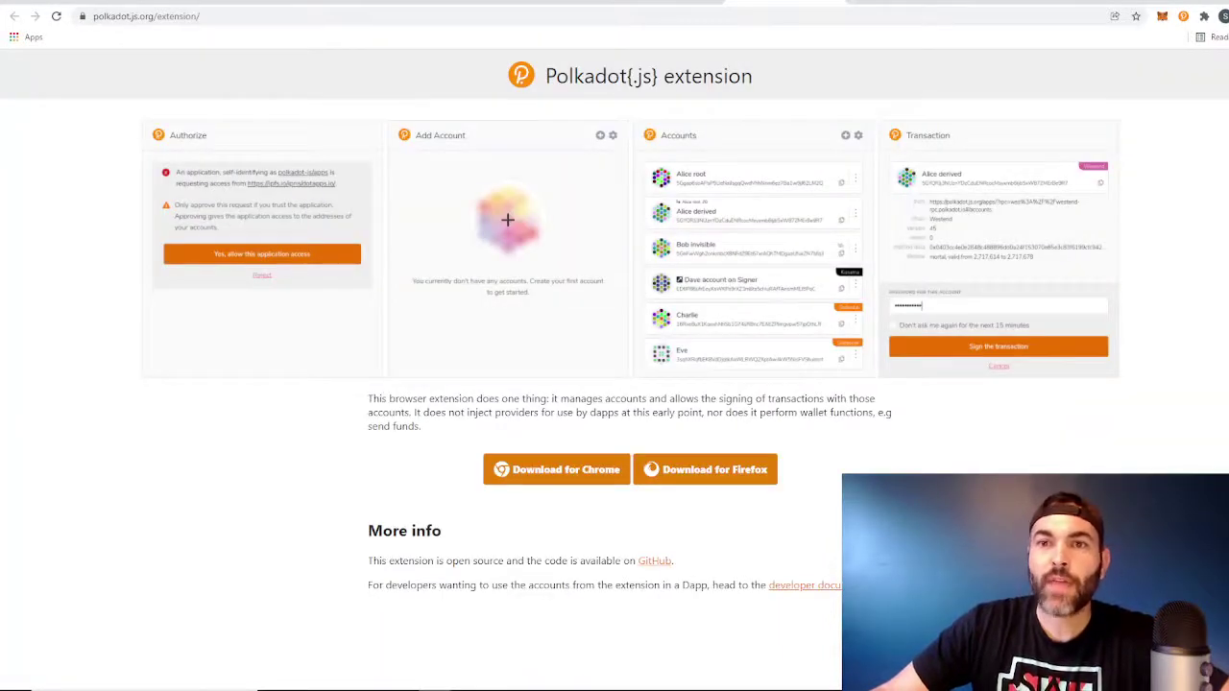
click(557, 469)
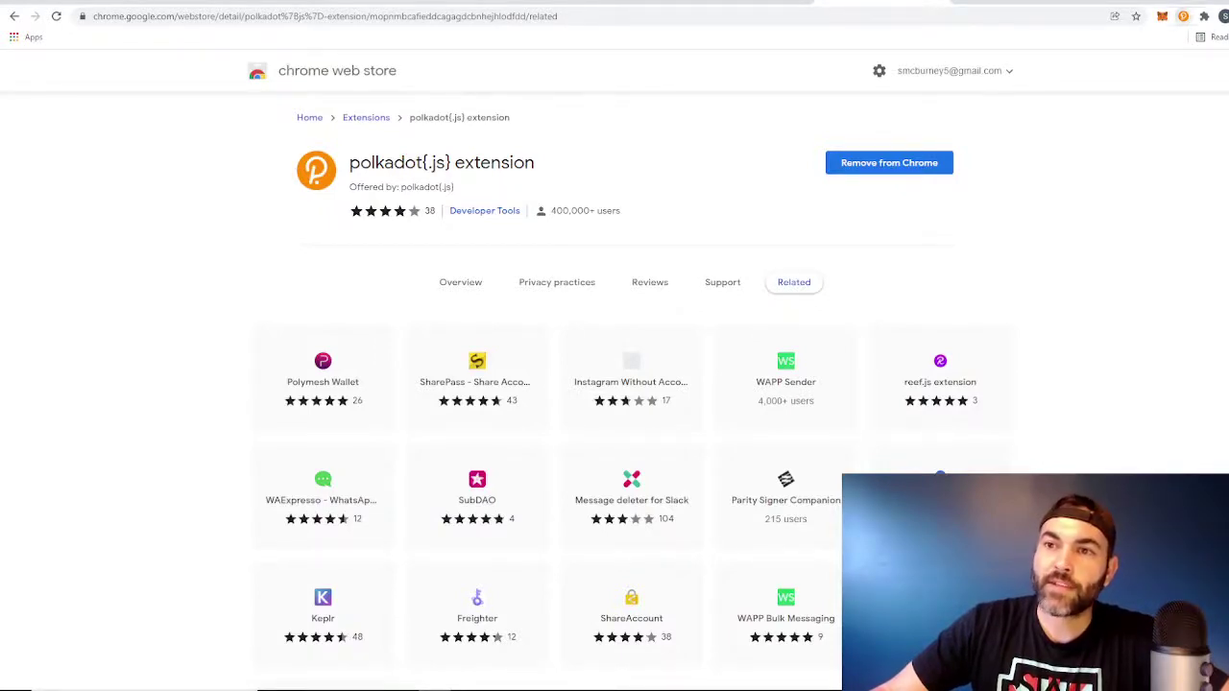
- Open the installed Polkadot{.js} extension and view its options for creating, importing or restoring an account
click(1183, 16)
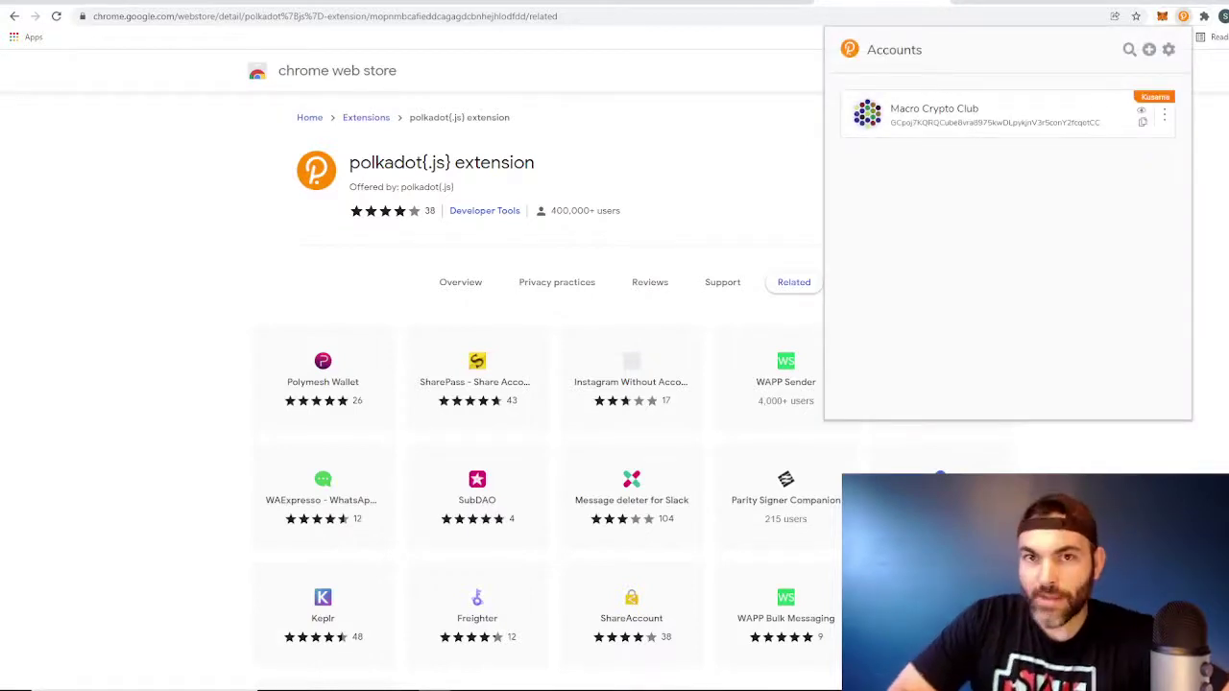
click(1148, 49)
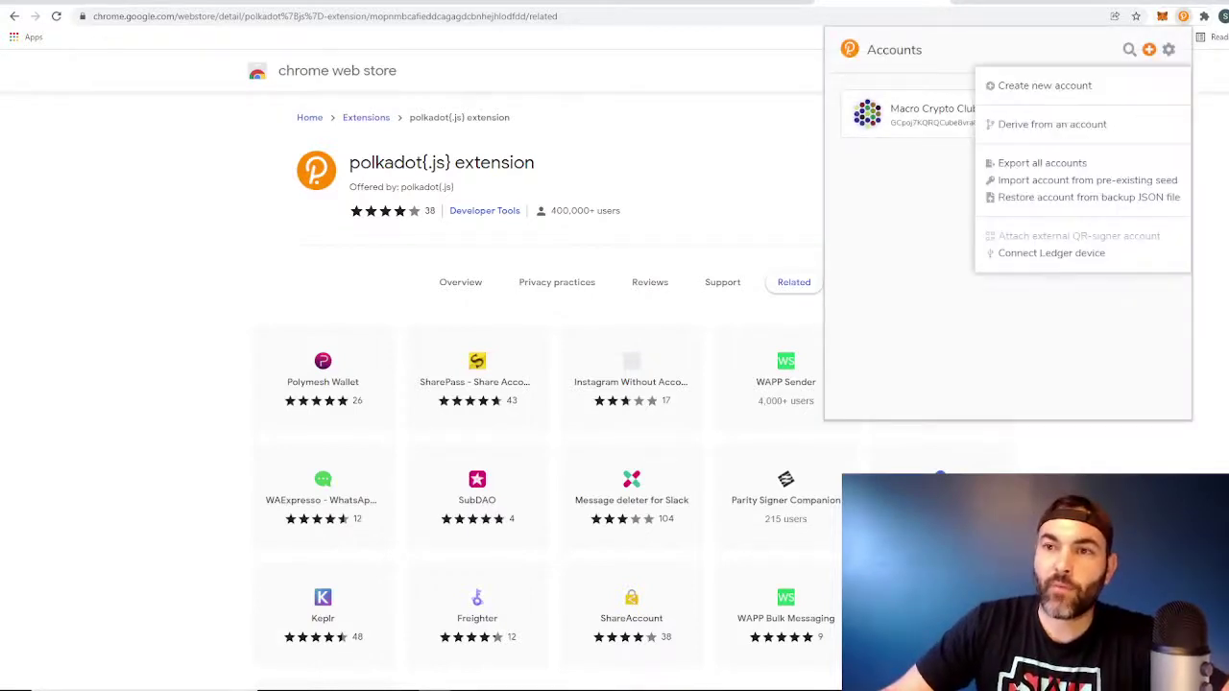
click(1148, 49)
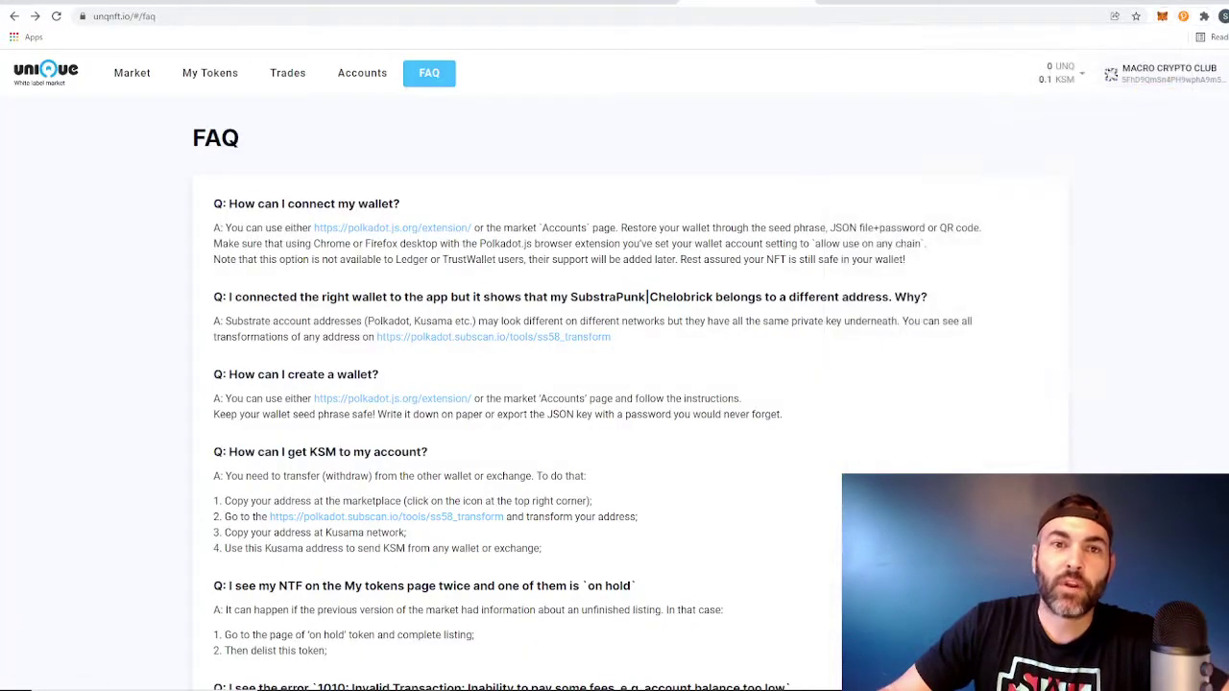
- Start adding an account via seed on the Unique market's Accounts page and set the seed type to Raw seed
click(362, 73)
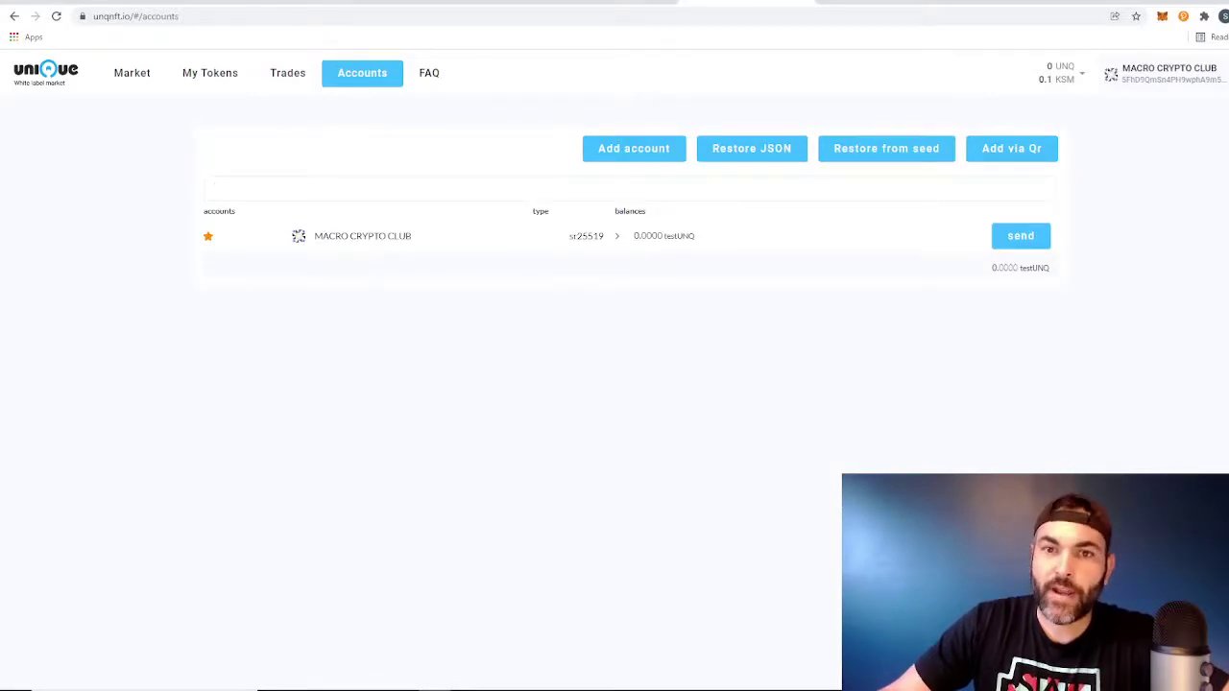
click(633, 149)
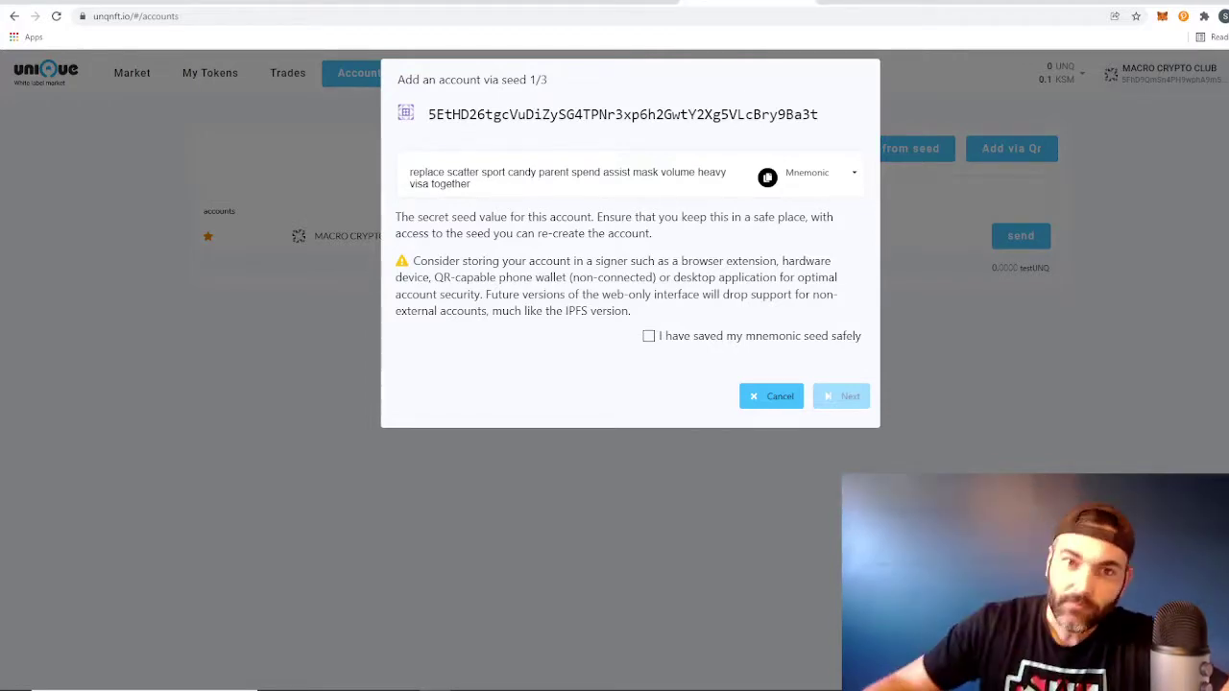
key(Escape)
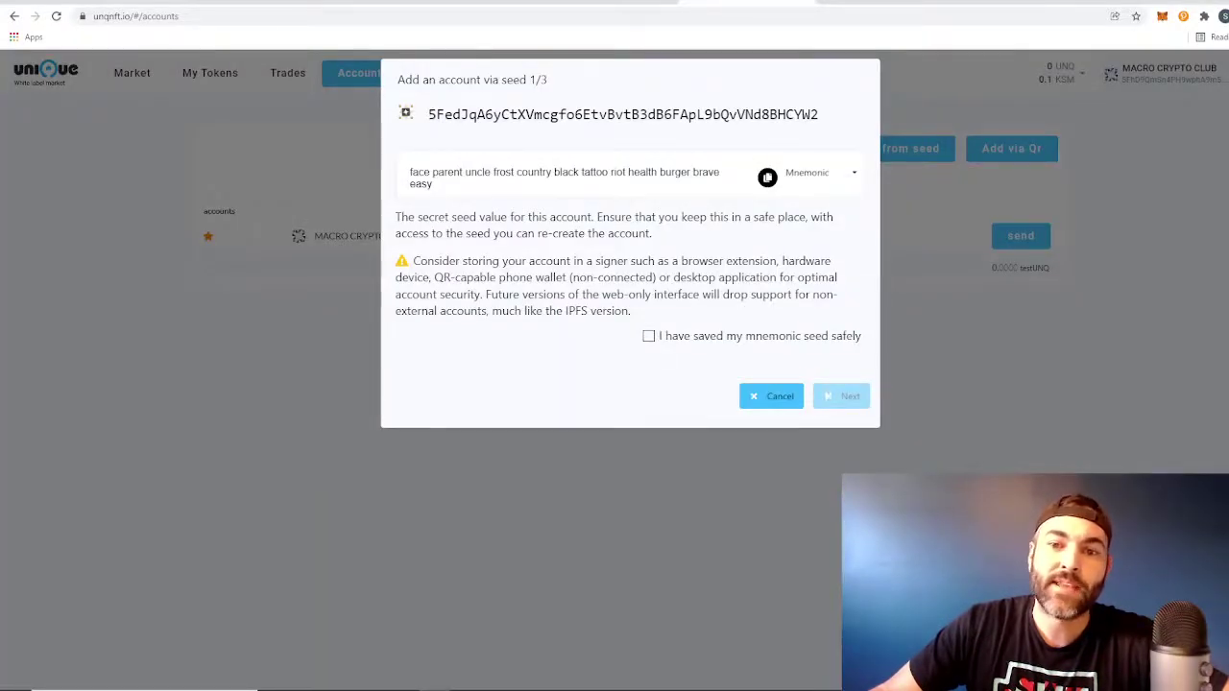
key(Escape)
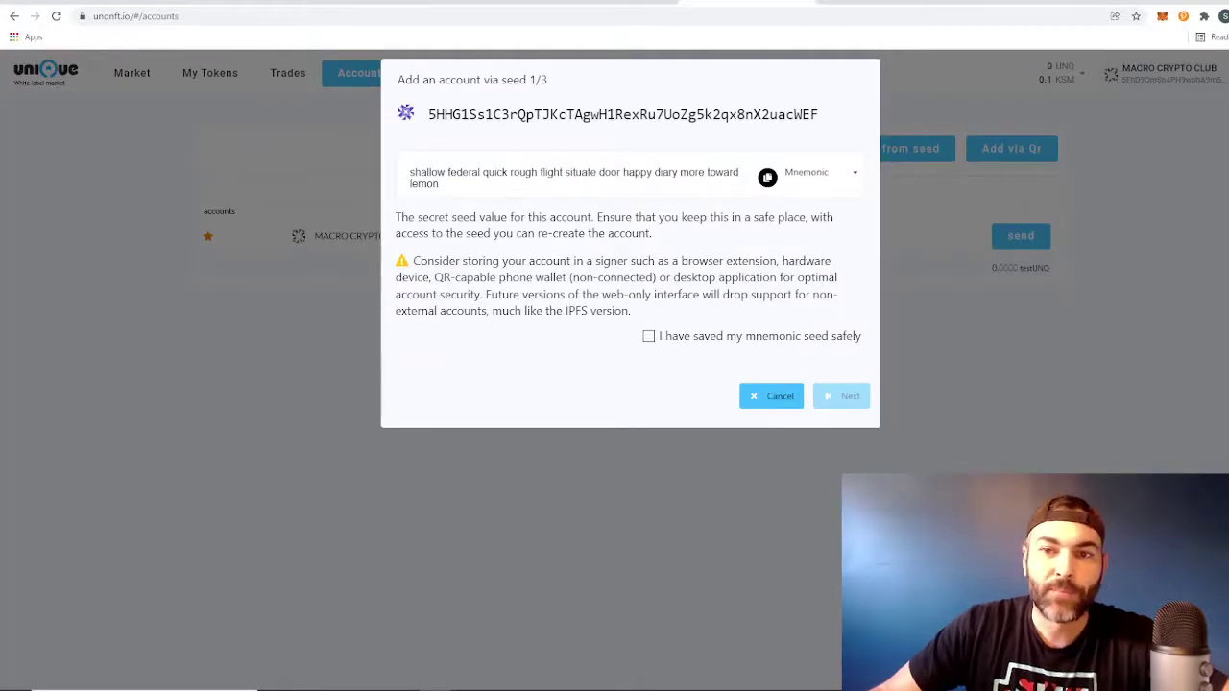
click(771, 176)
click(811, 225)
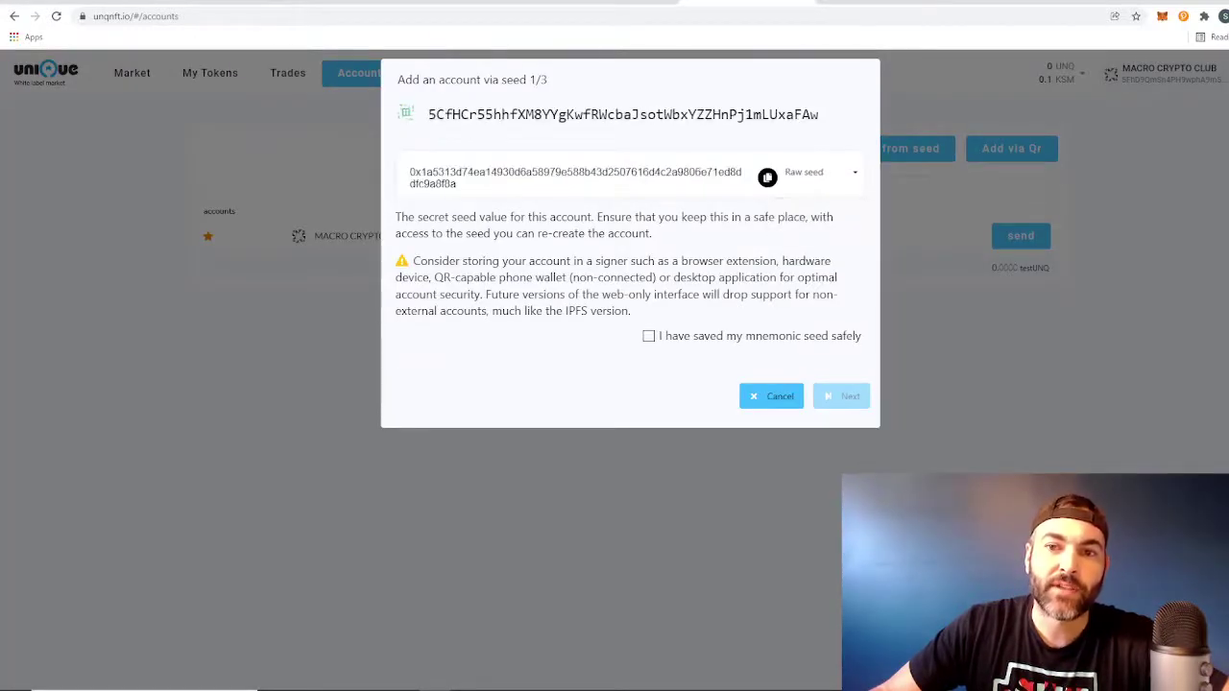
- Change the new account's seed type to Mnemonic and copy the generated seed phrase
click(807, 172)
click(811, 206)
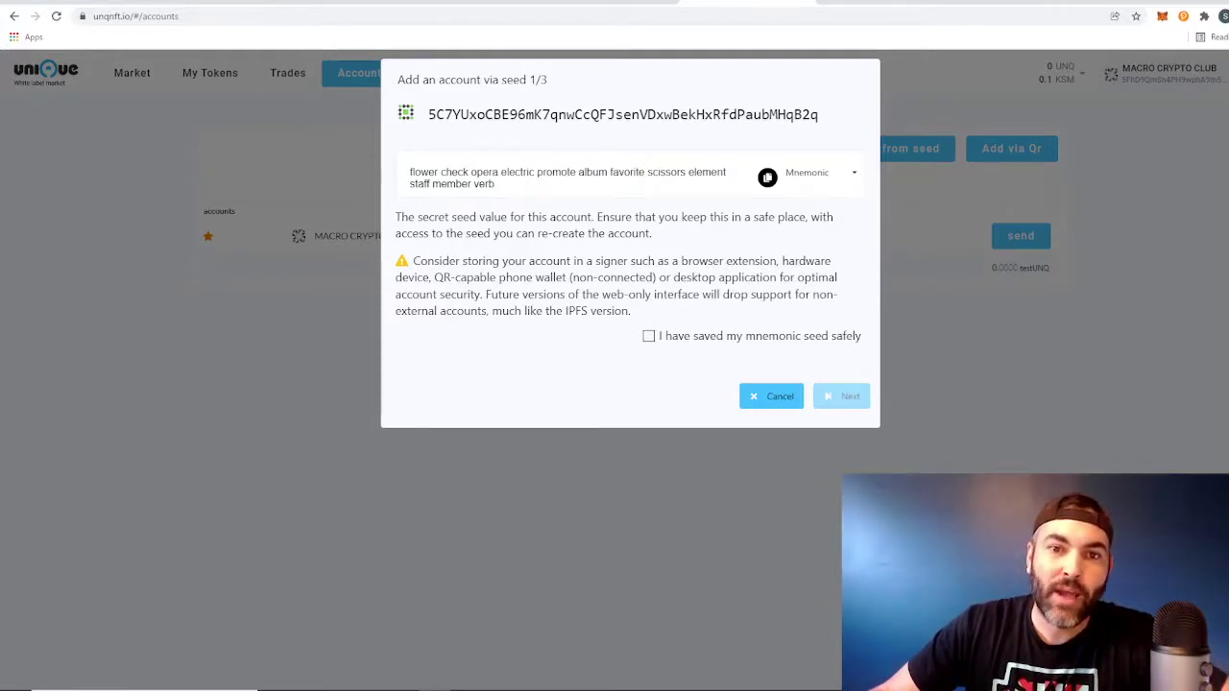
triple_click(567, 178)
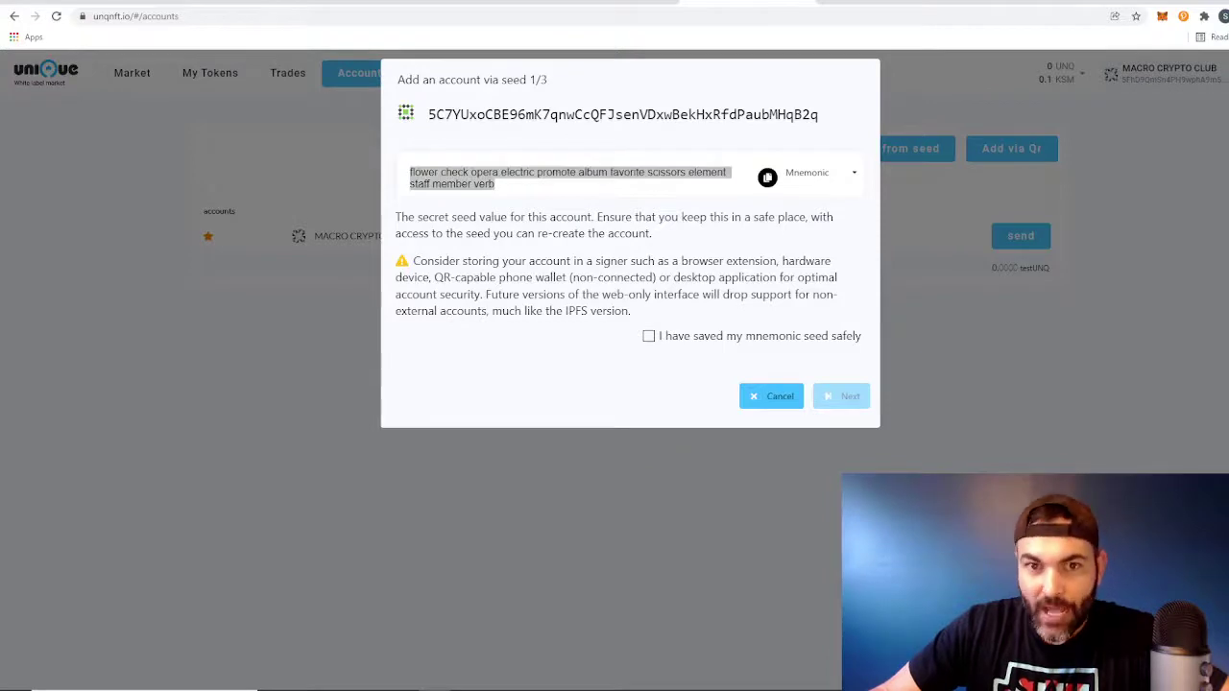
right_click(468, 177)
click(499, 229)
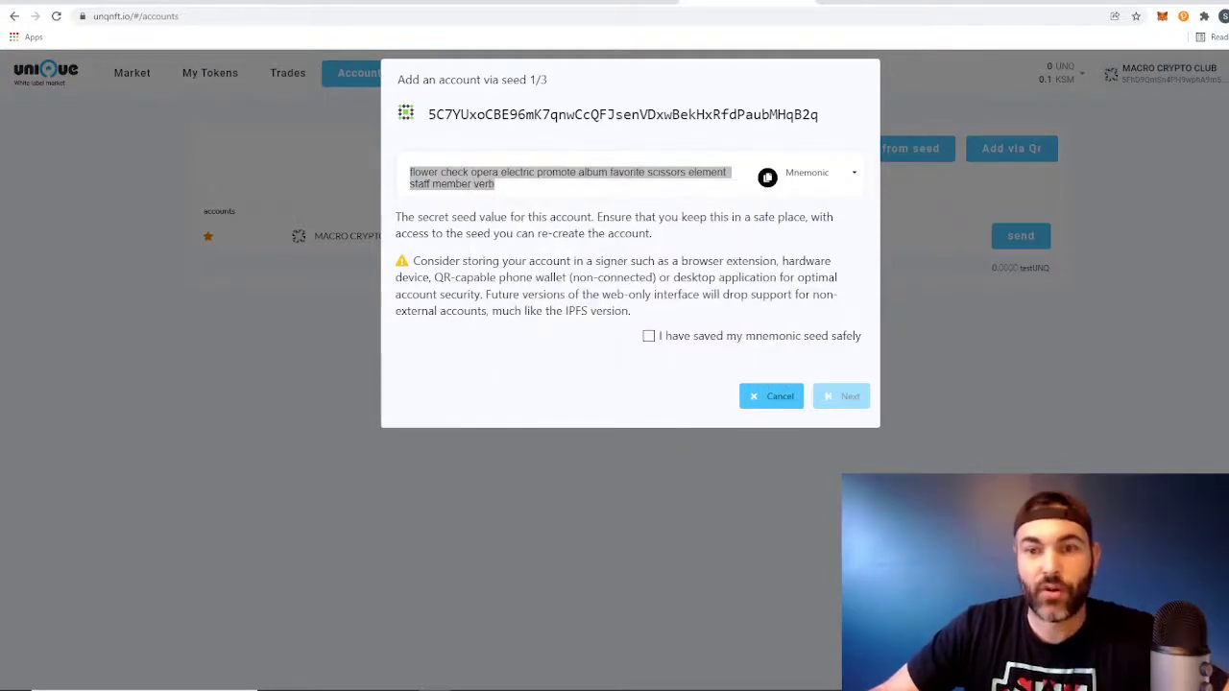
- Acknowledge that the mnemonic seed is saved safely and name the new account Fake Channel Content
click(648, 336)
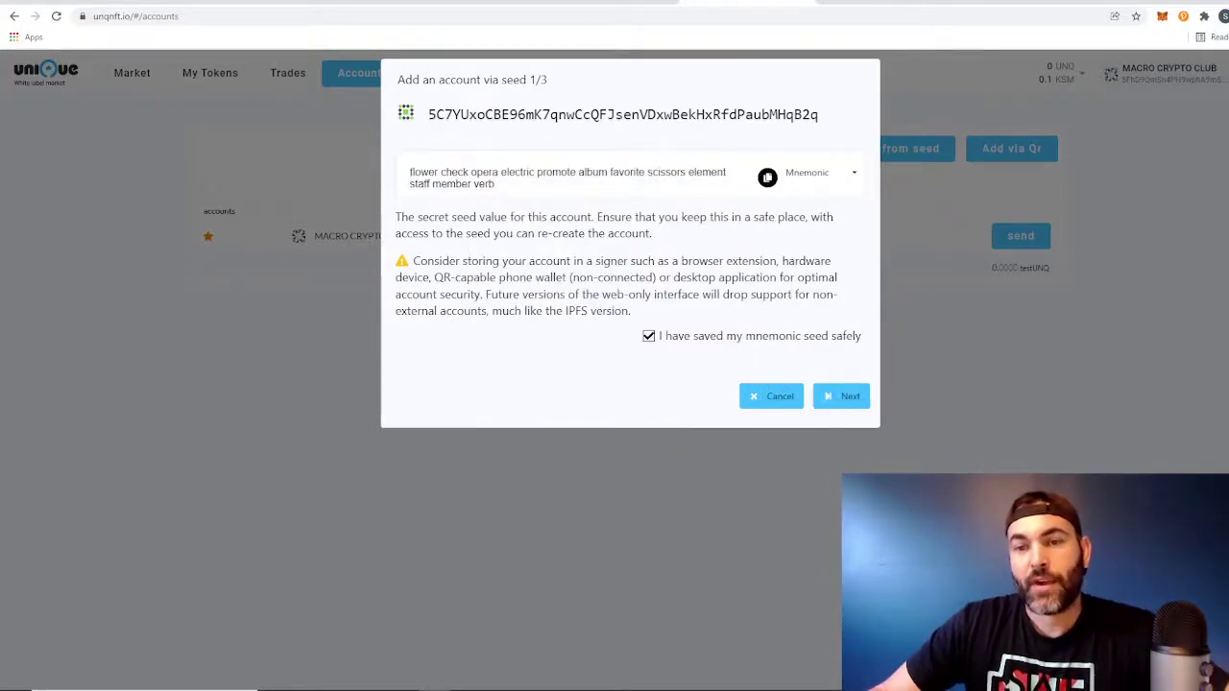
click(841, 395)
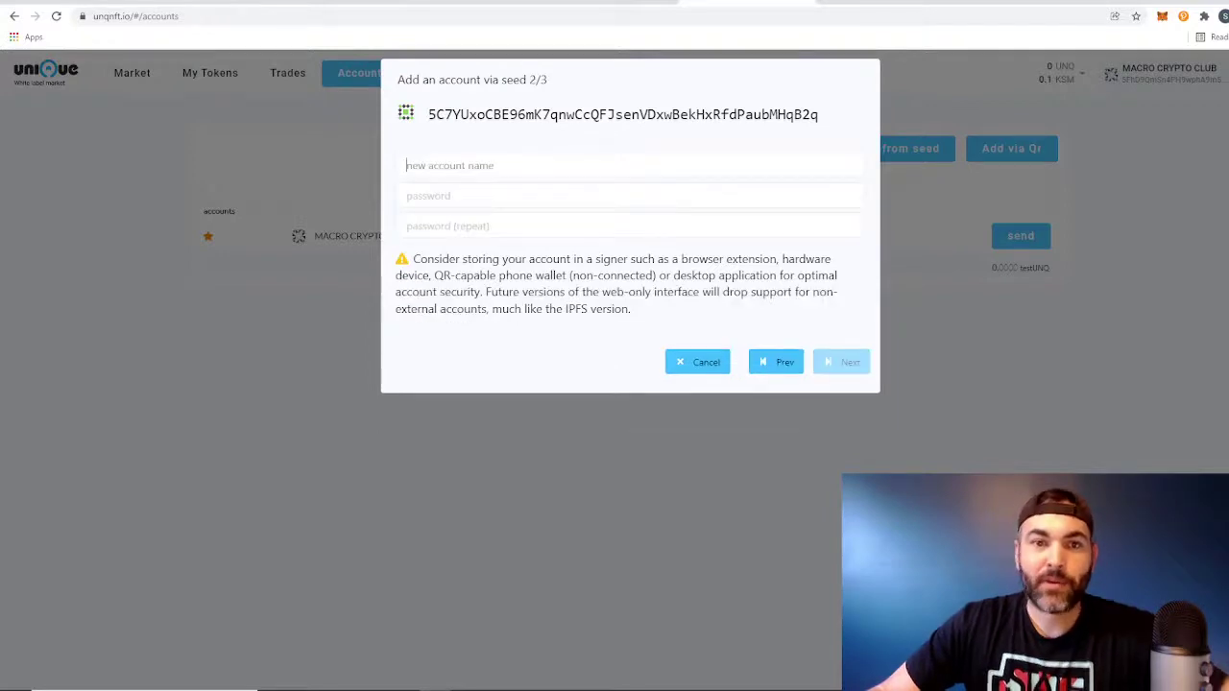
text(Fa)
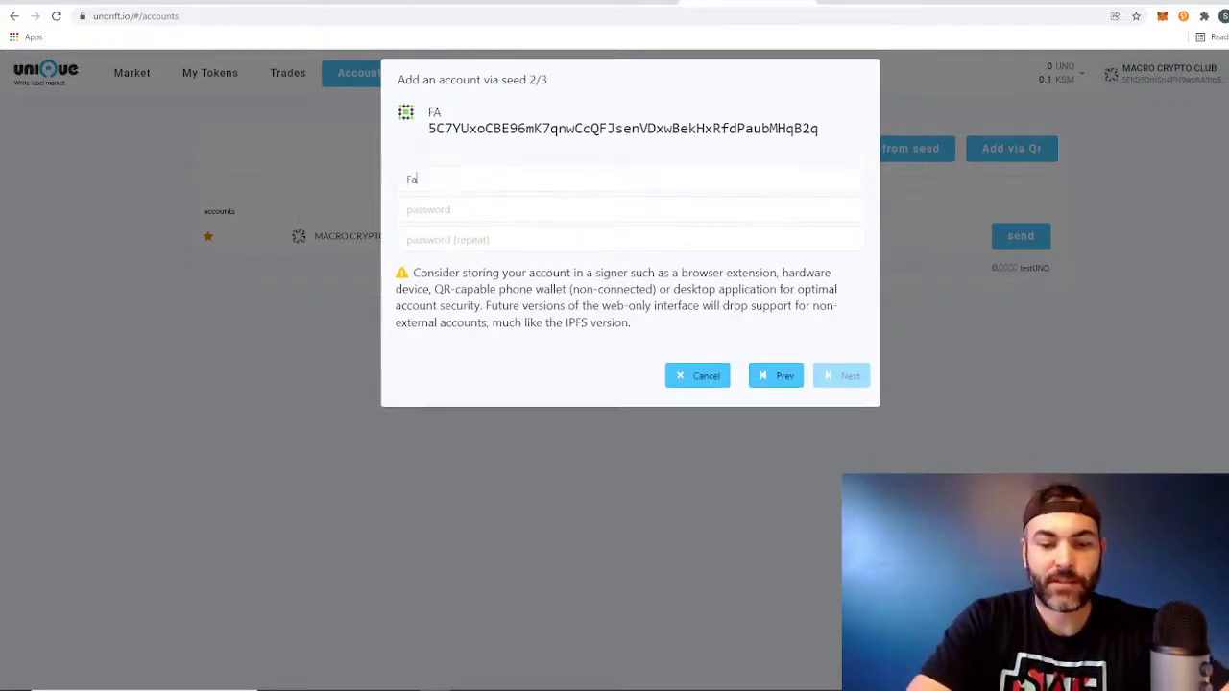
text(ke Ch)
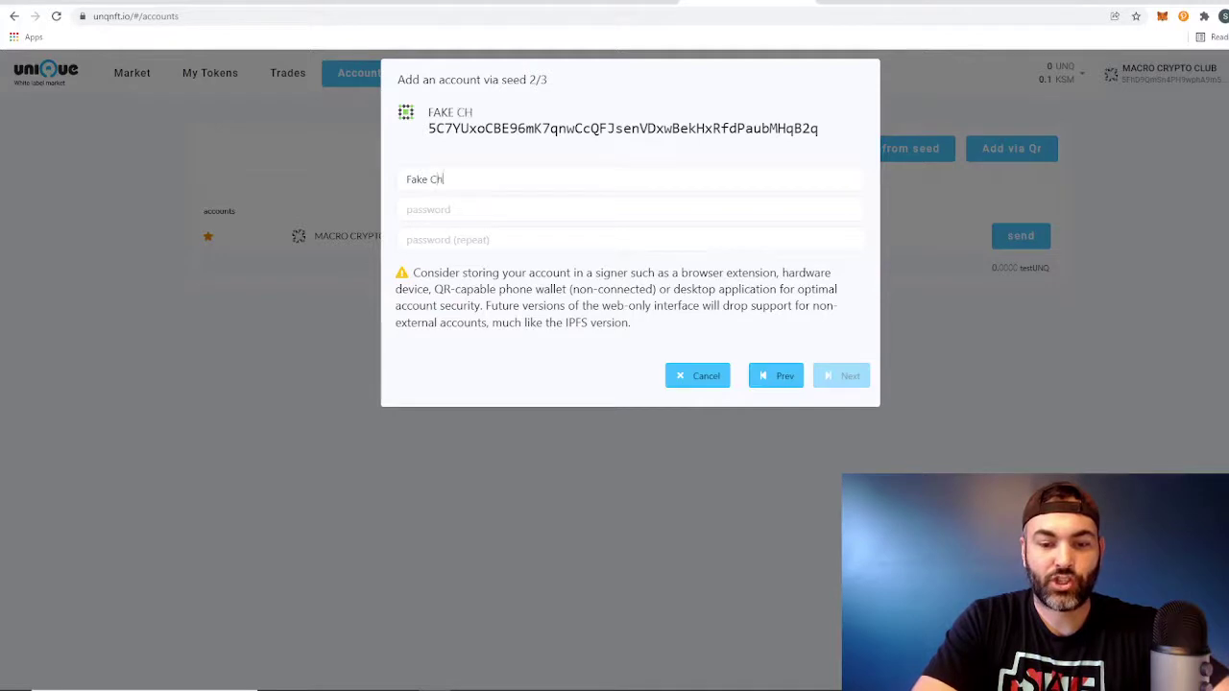
text(annel Content)
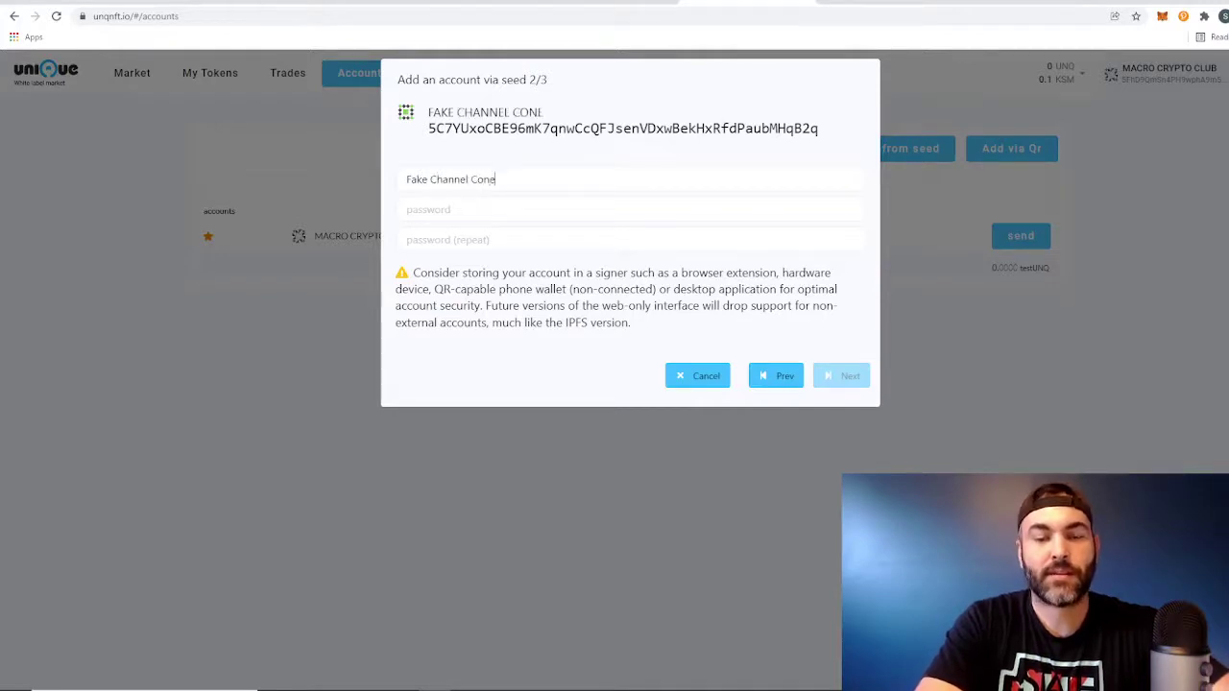
key(BackSpace)
key(BackSpace)
key(BackSpace)
key(BackSpace)
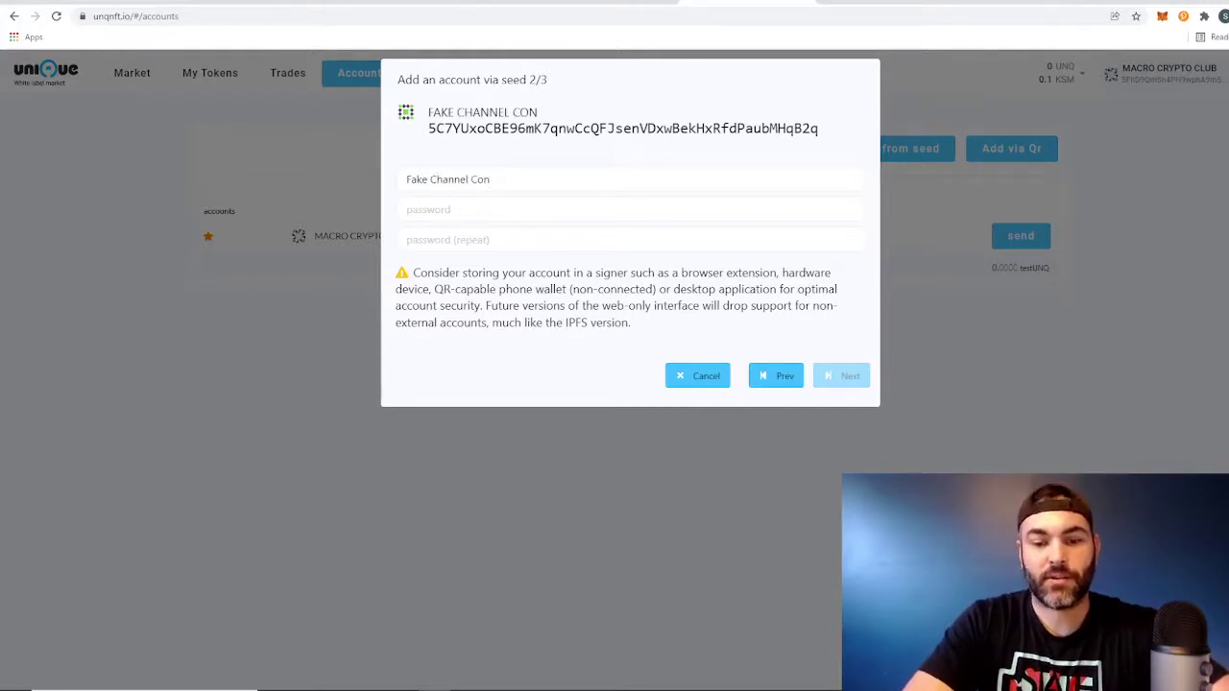
text(tent)
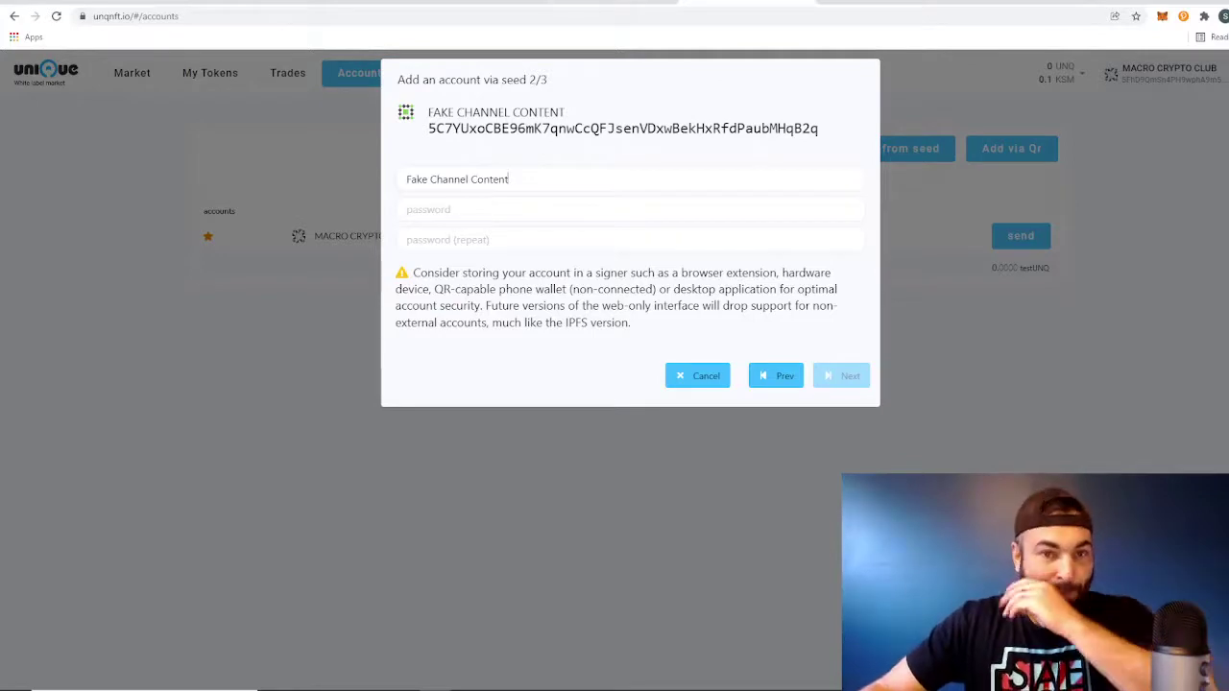
- Enter and repeat the password for the new account, then save the account with the default settings
key(Tab)
text(•••)
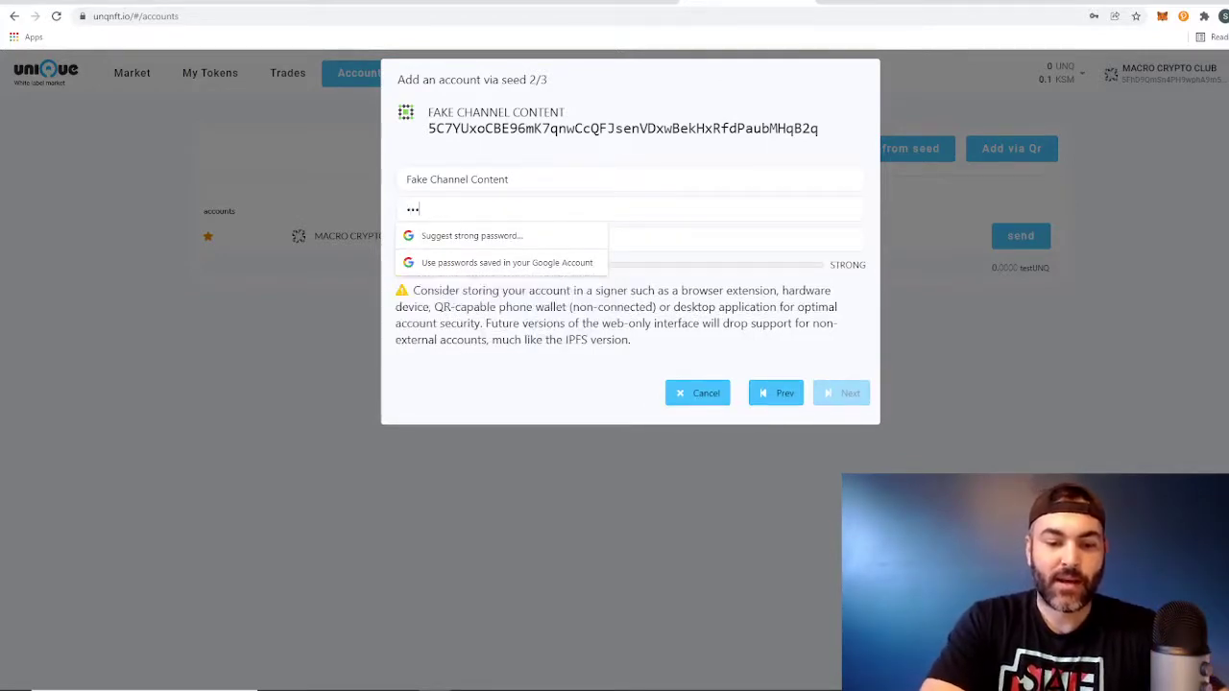
text(•••)
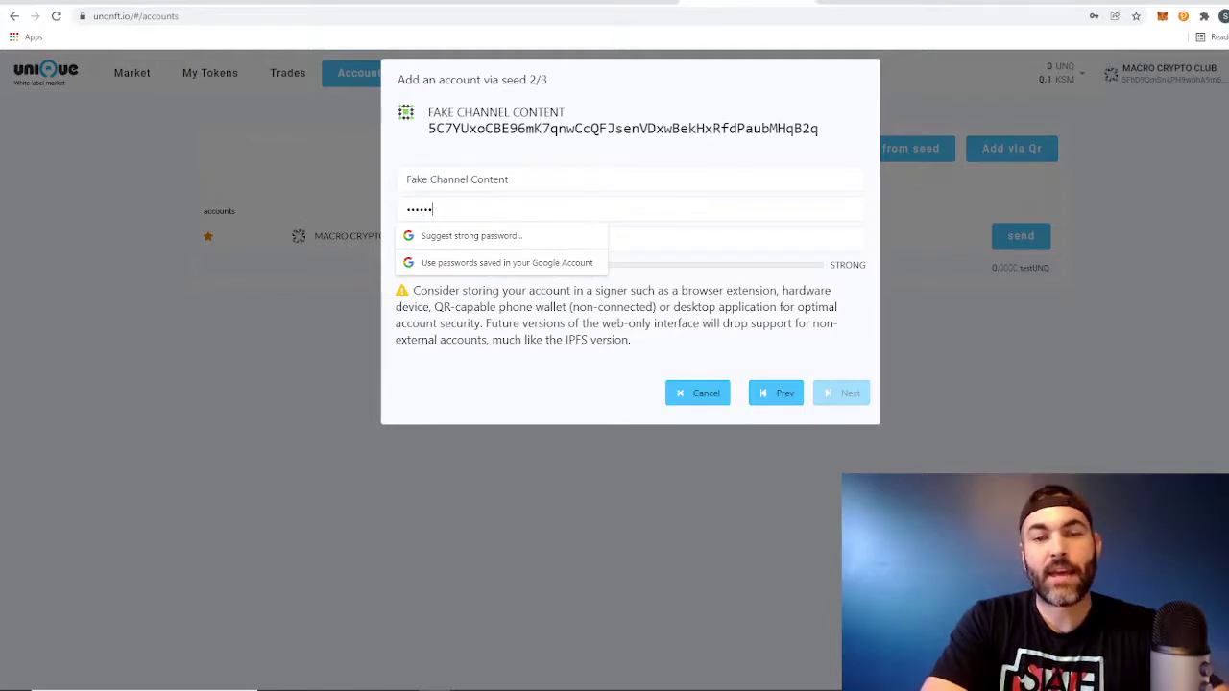
text(•••)
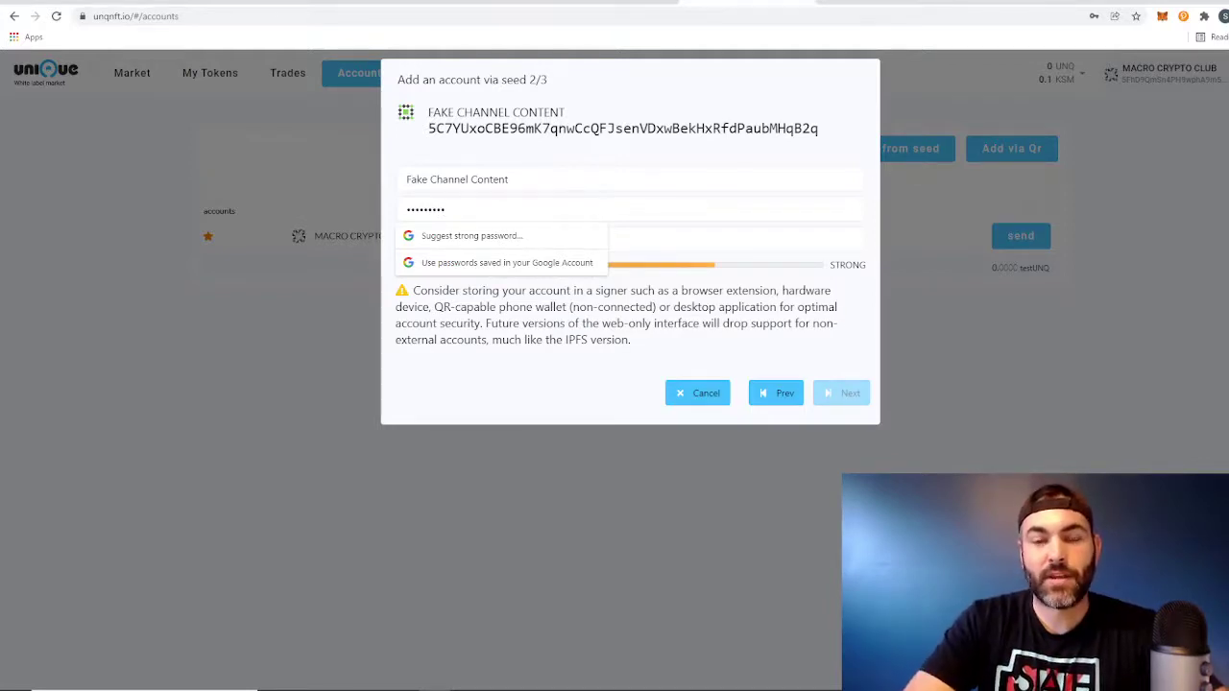
text(•••)
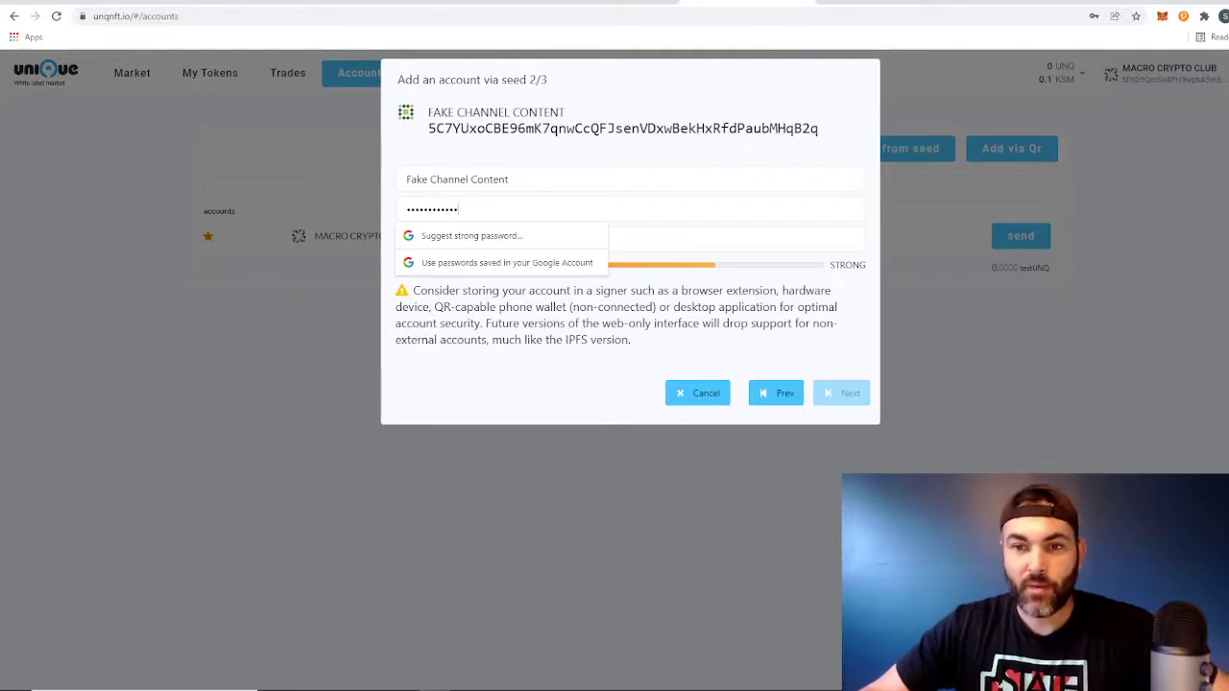
key(Tab)
text(••)
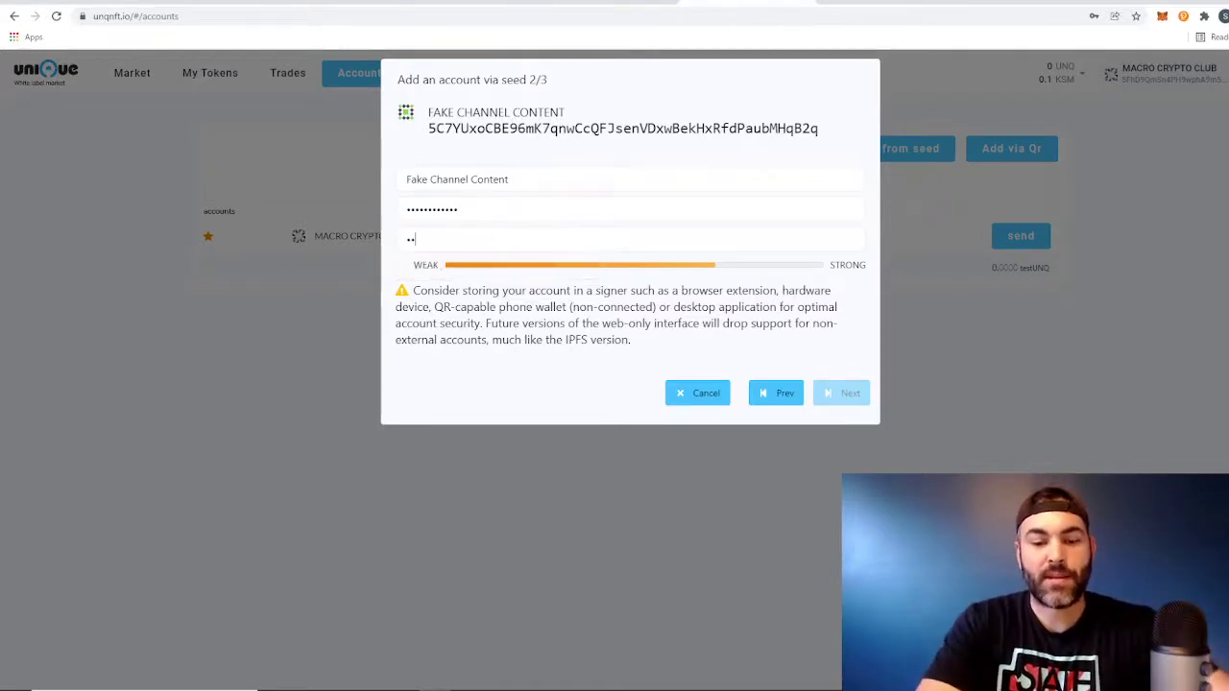
text(•)
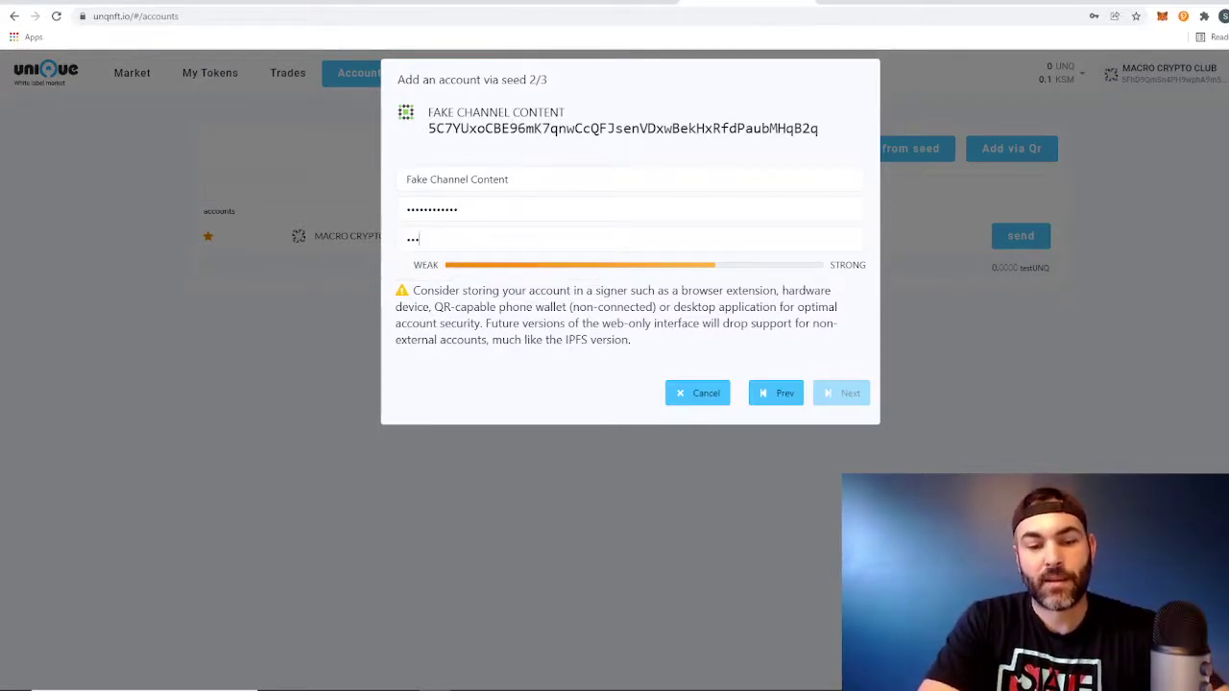
text(••••••)
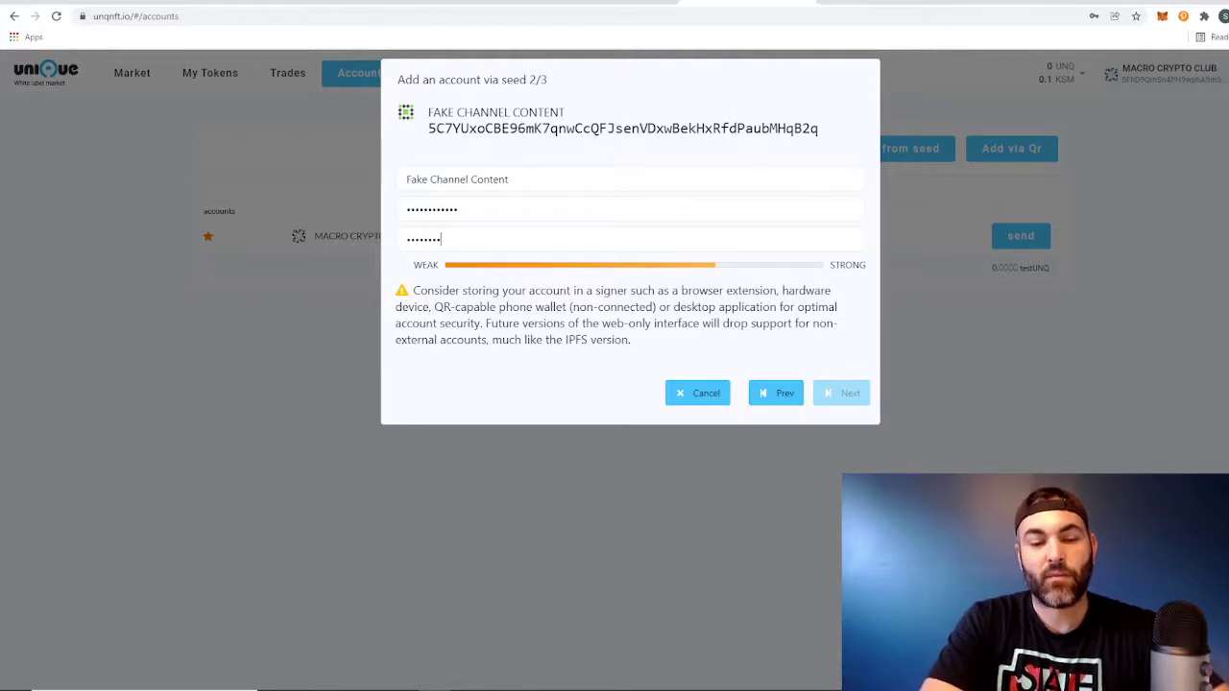
text(•••)
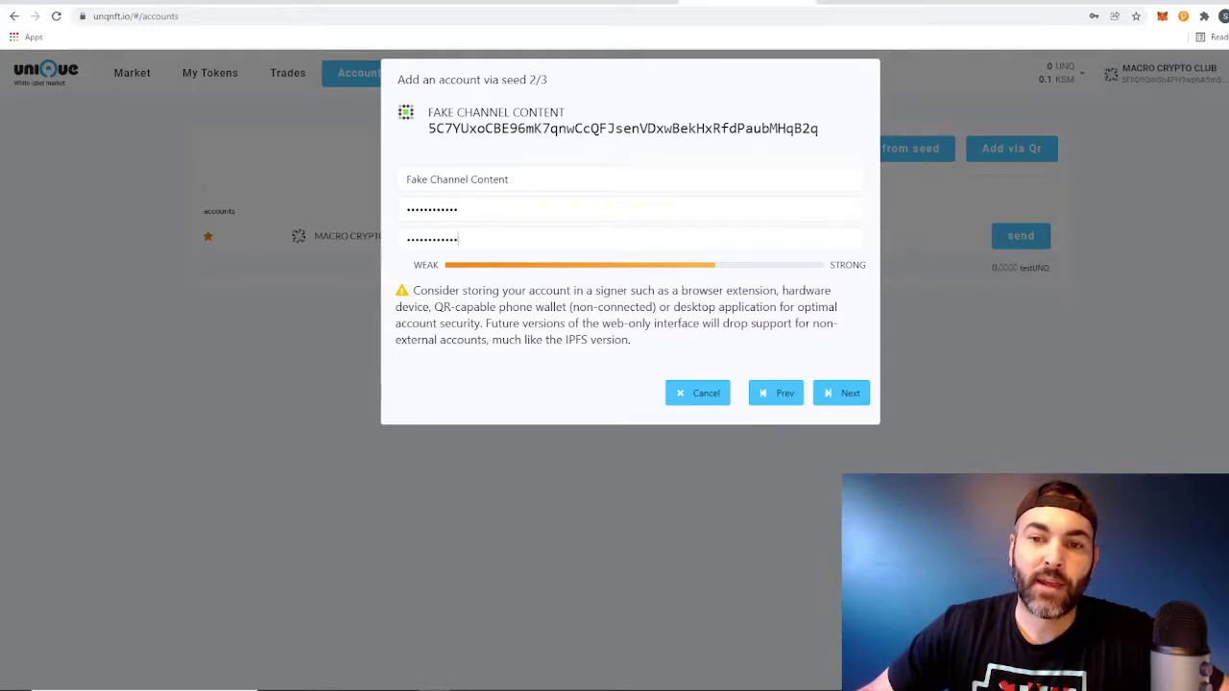
key(Return)
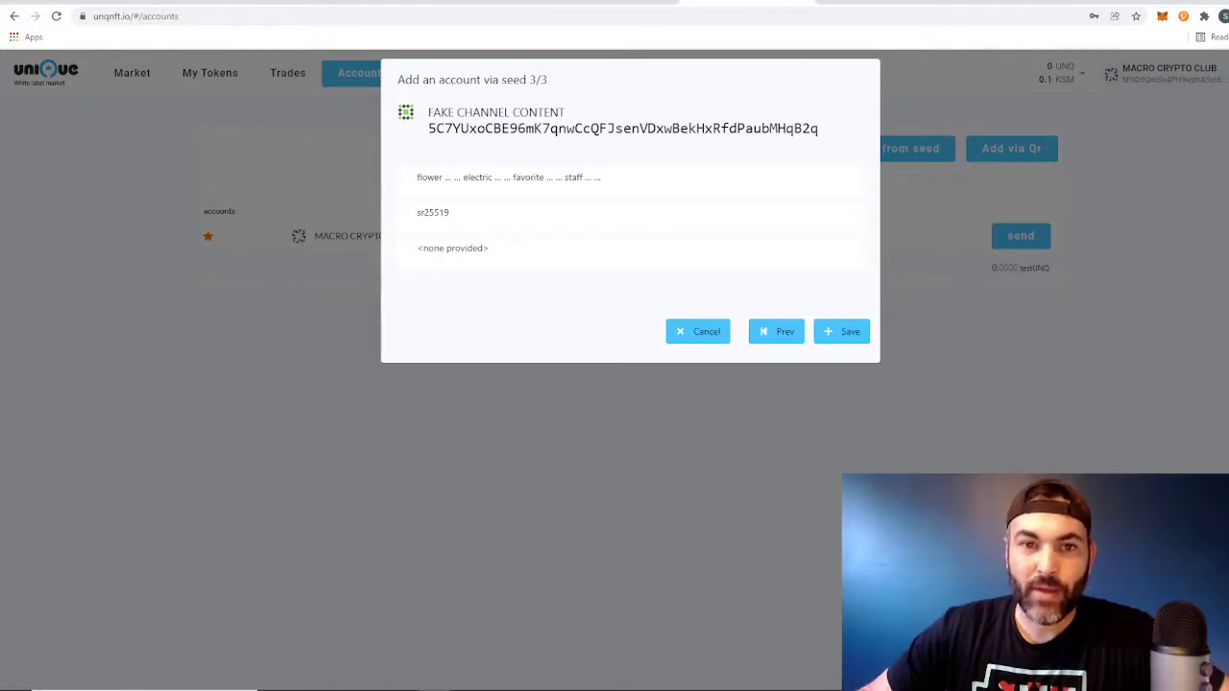
click(840, 331)
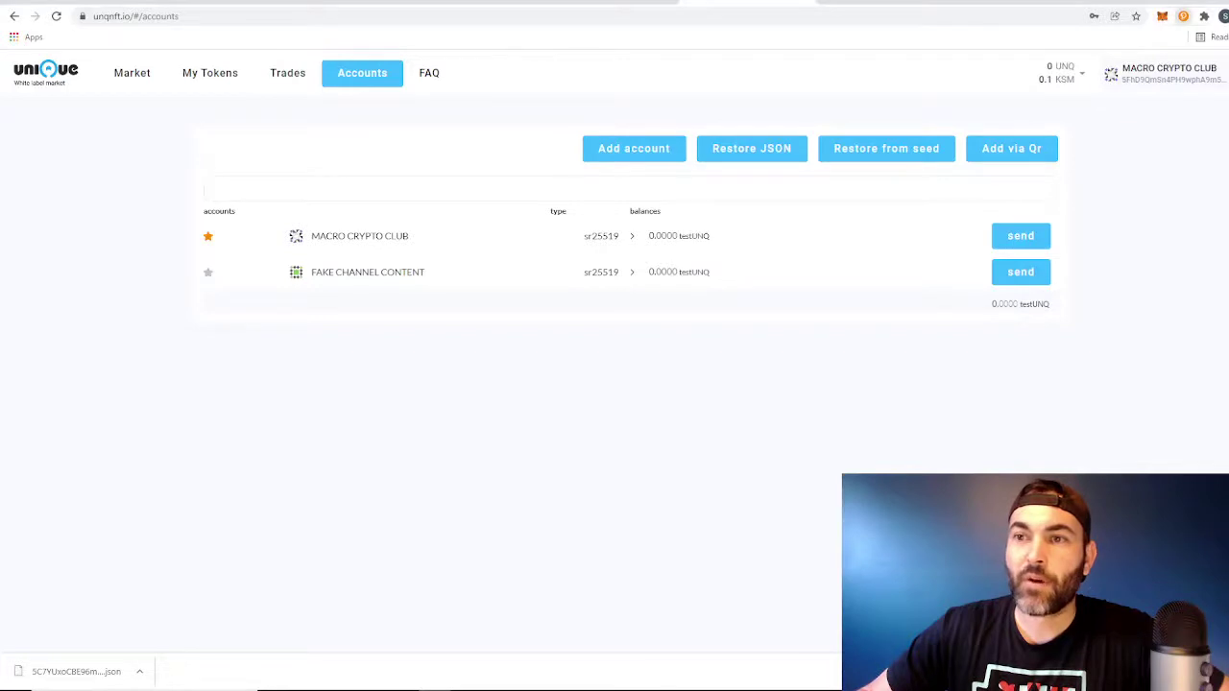
- Start importing an account from a pre-existing seed in the Polkadot{.js} extension, pasting the copied mnemonic seed and allowing use on any chain
click(1183, 17)
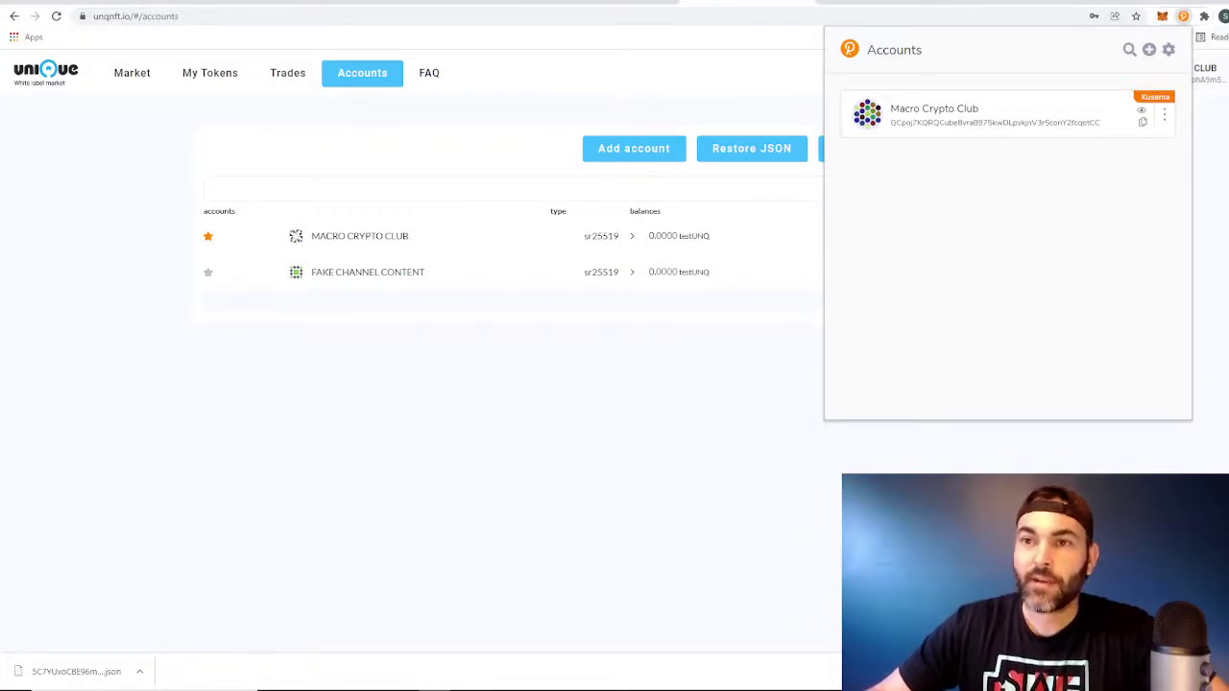
click(1149, 49)
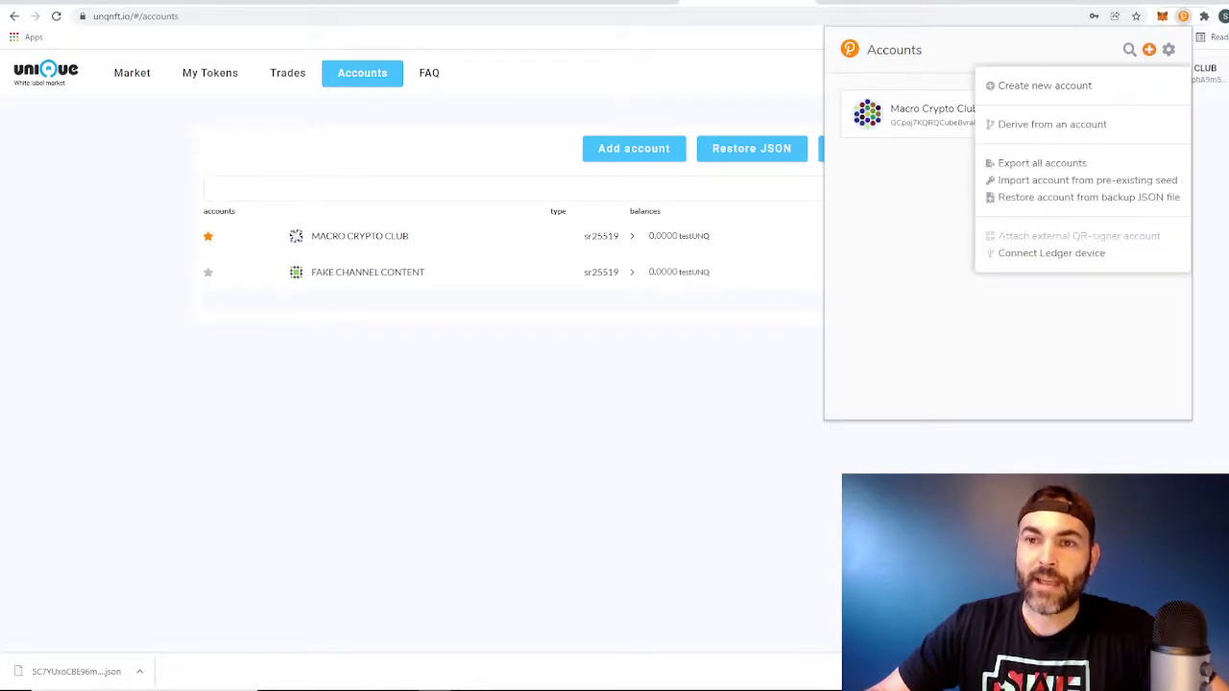
click(1086, 179)
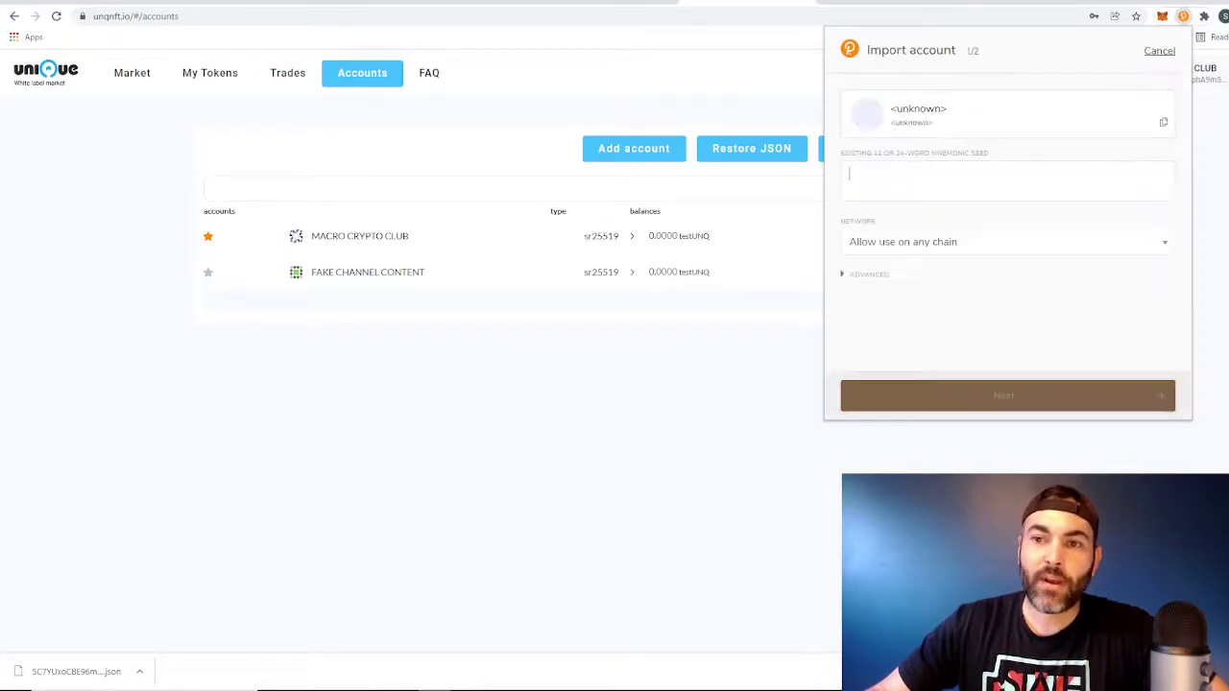
right_click(886, 190)
click(917, 292)
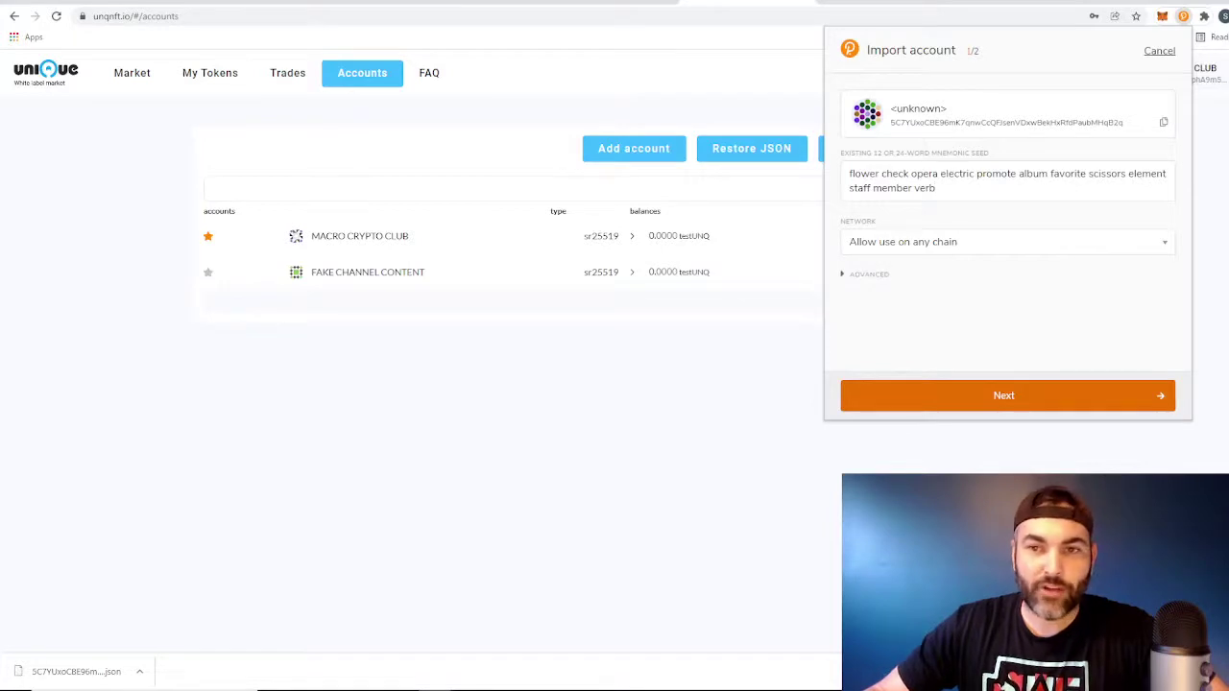
click(1003, 395)
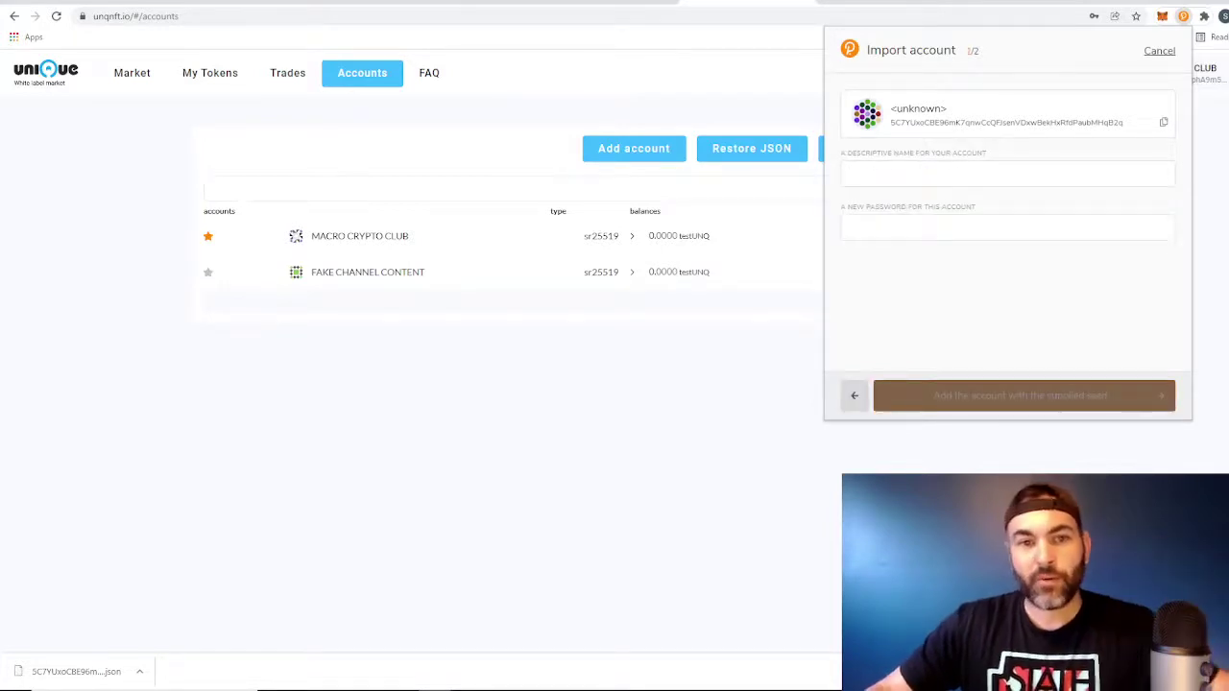
- Give the imported account the descriptive name Fake Channel Content
text(F)
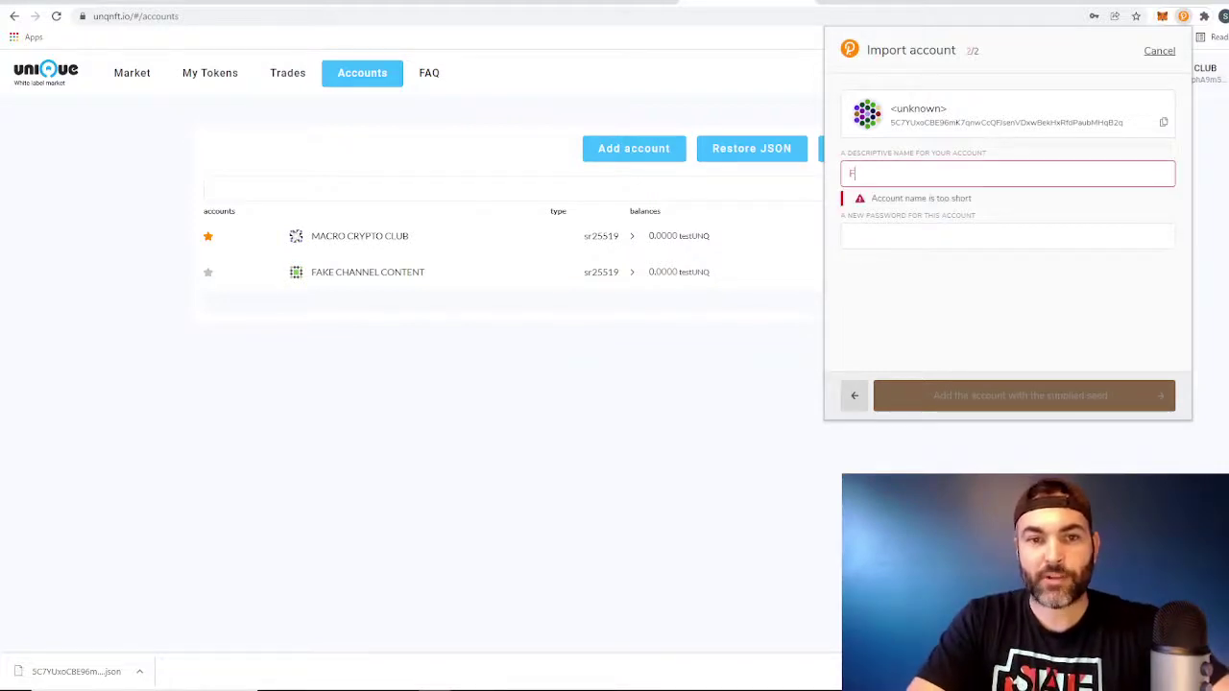
text(ake C)
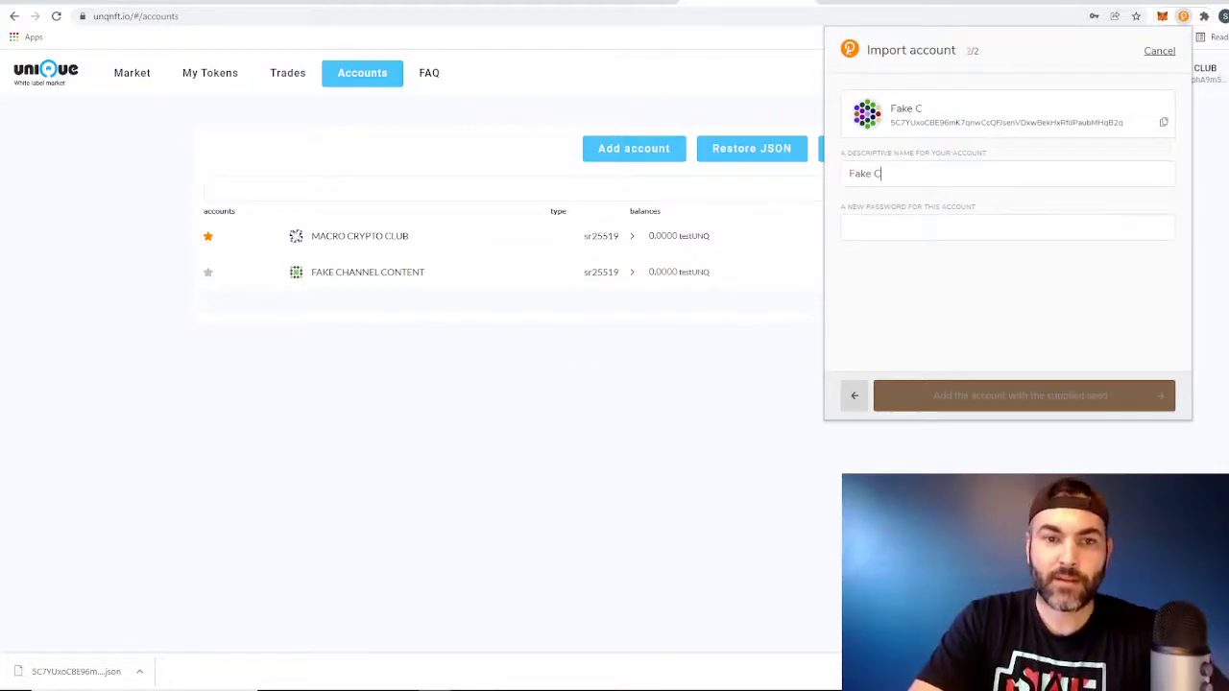
text(hannel C)
text(ontent)
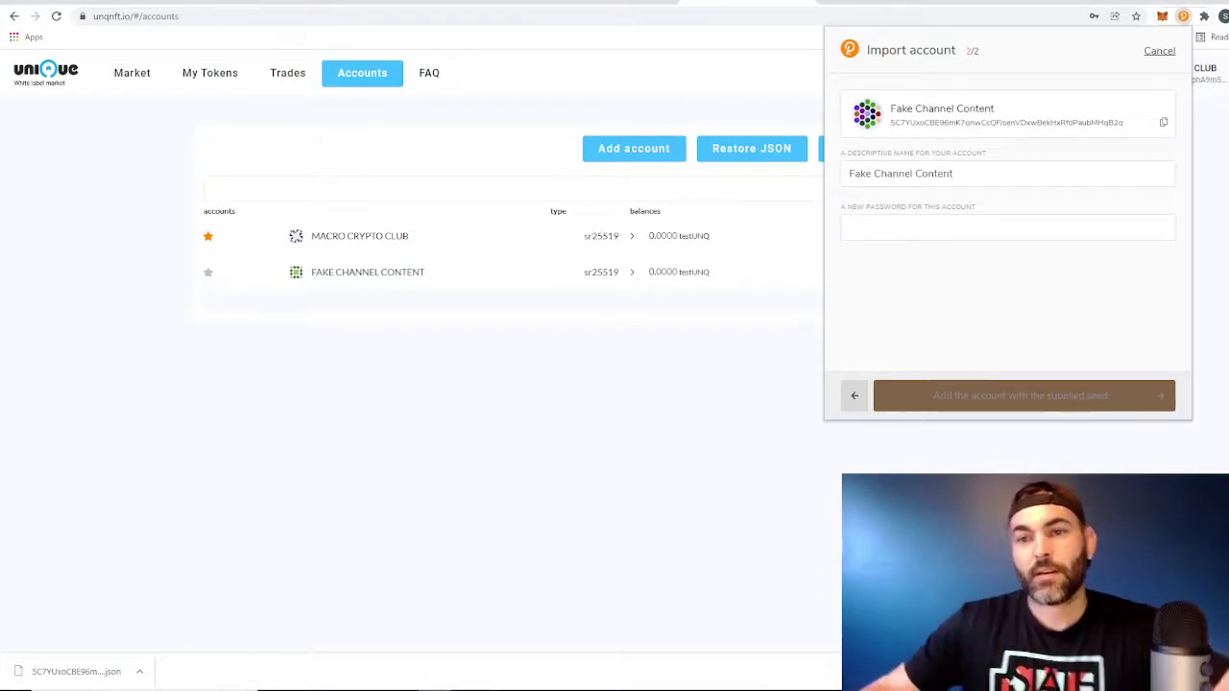
- Enter and repeat the imported account's password, and add the account with the supplied seed
key(Tab)
text(•••)
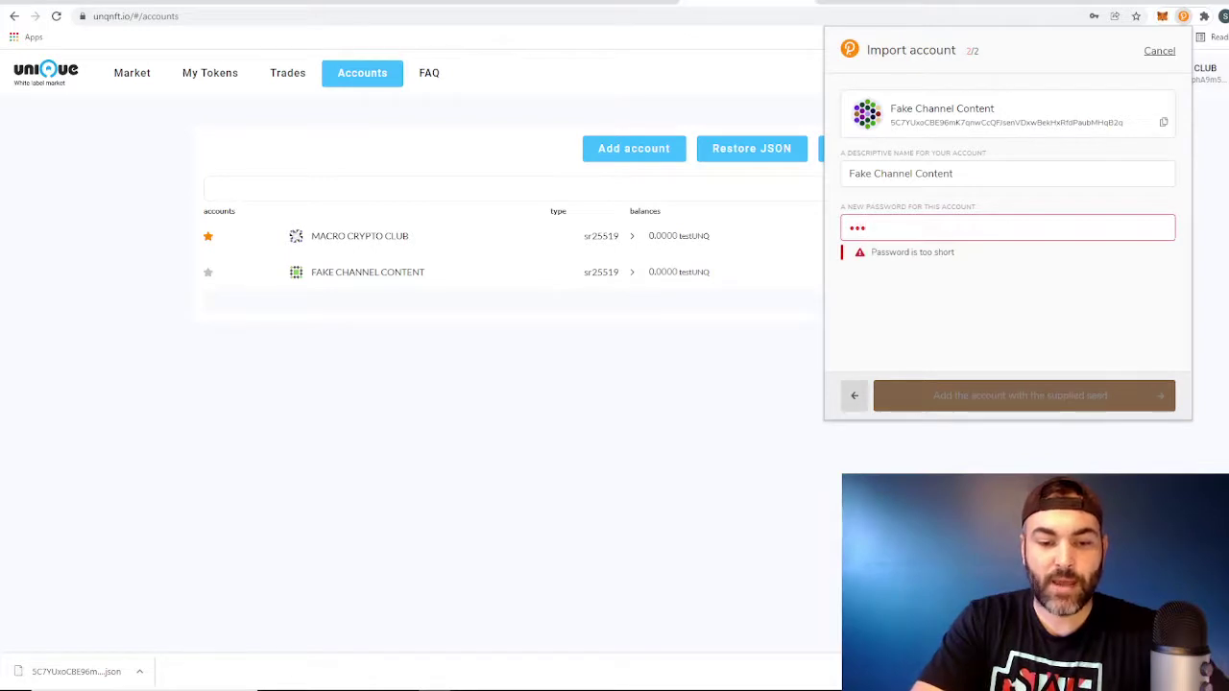
text(••••)
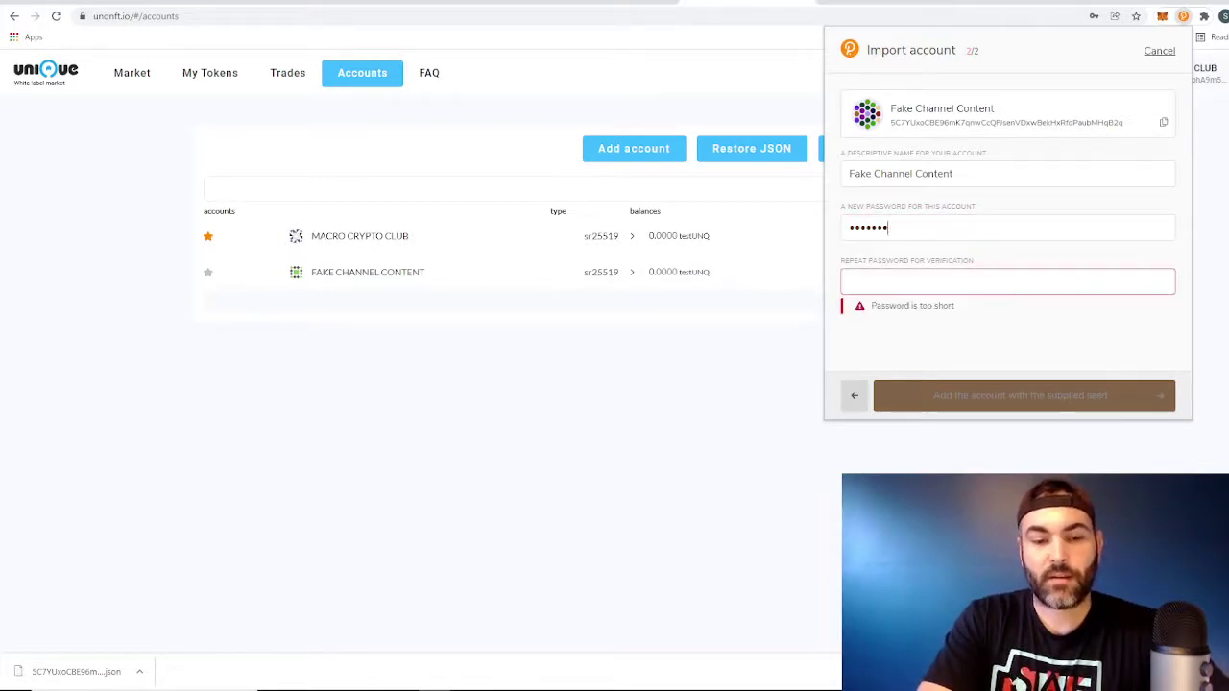
text(•••••)
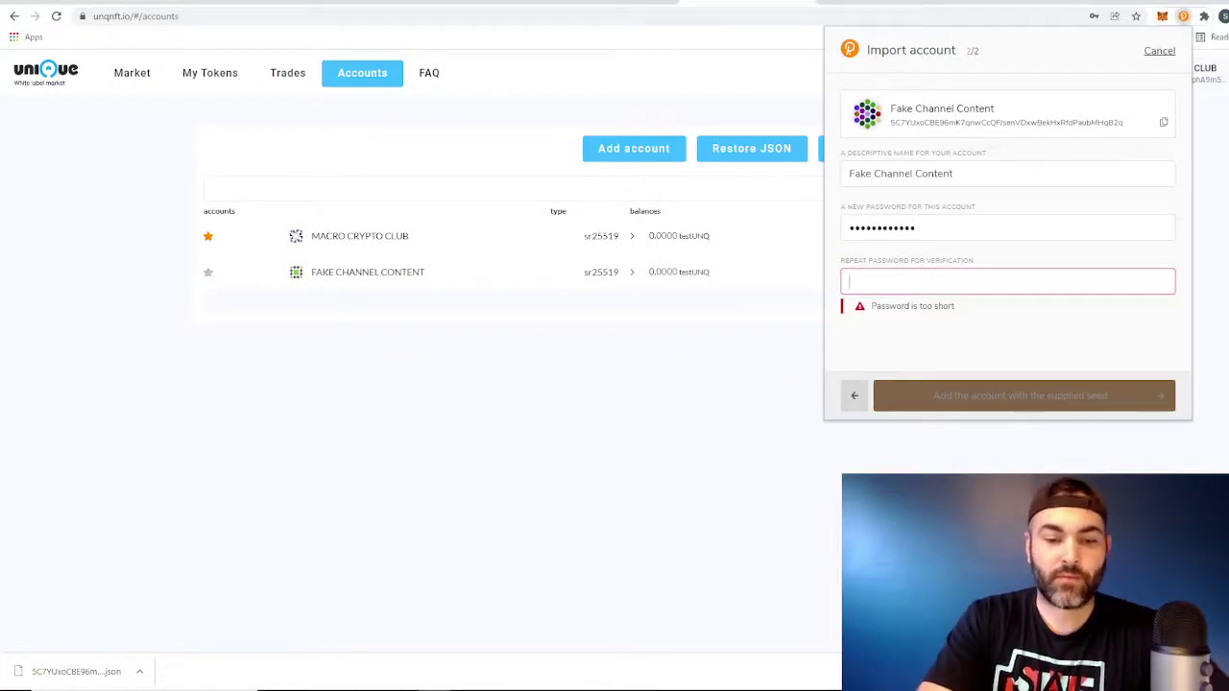
text(•••••)
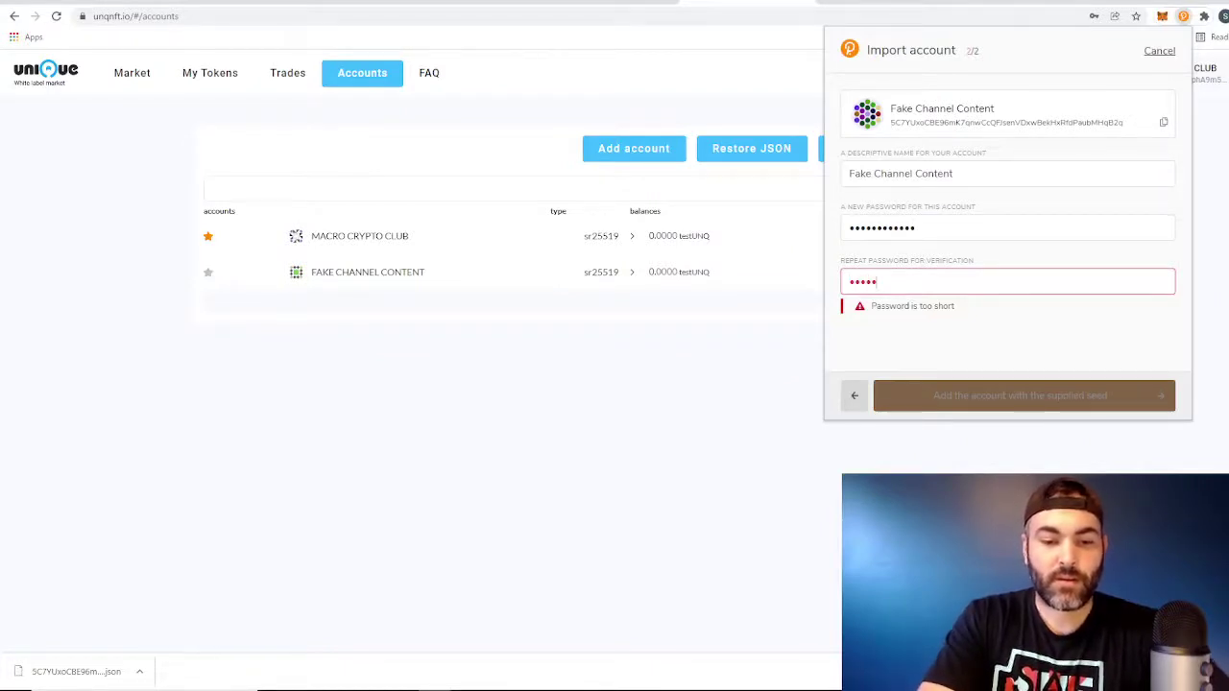
text(•••••••)
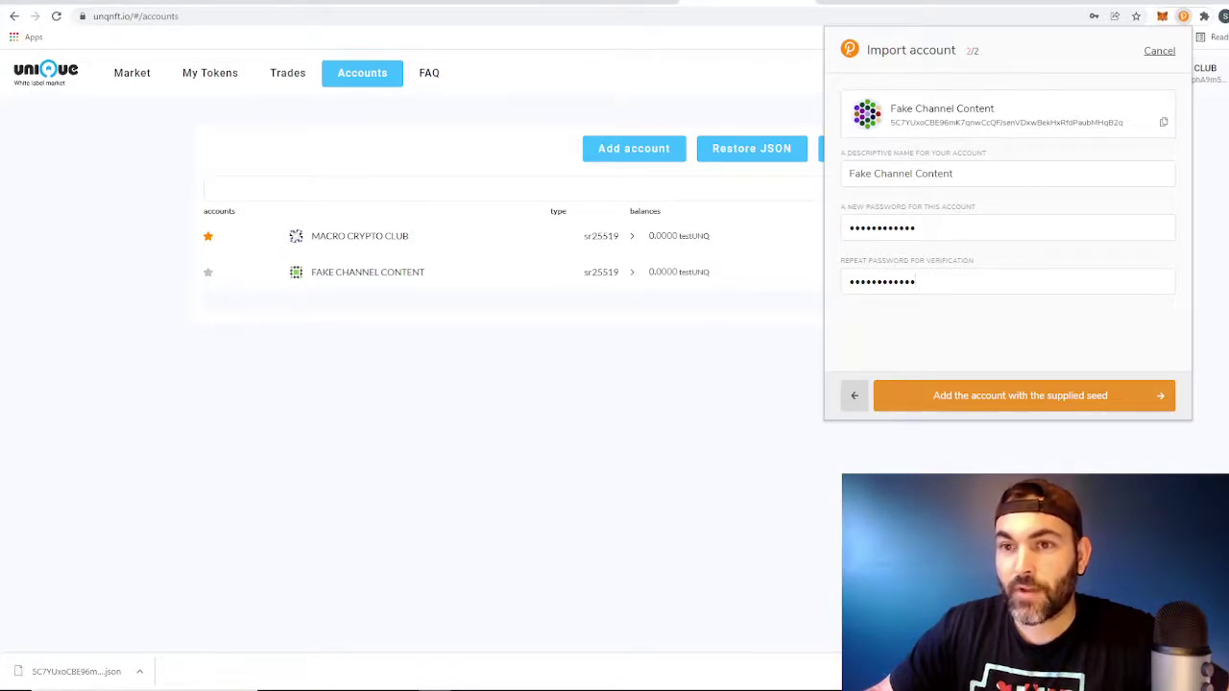
key(Return)
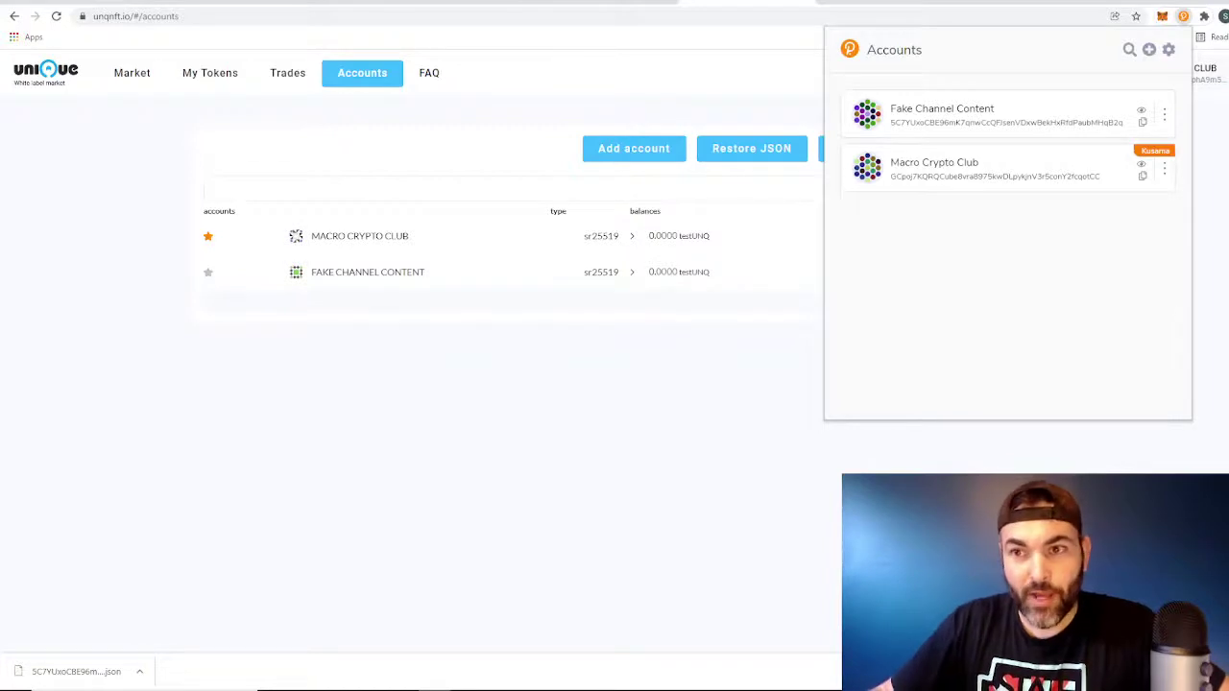
click(1164, 113)
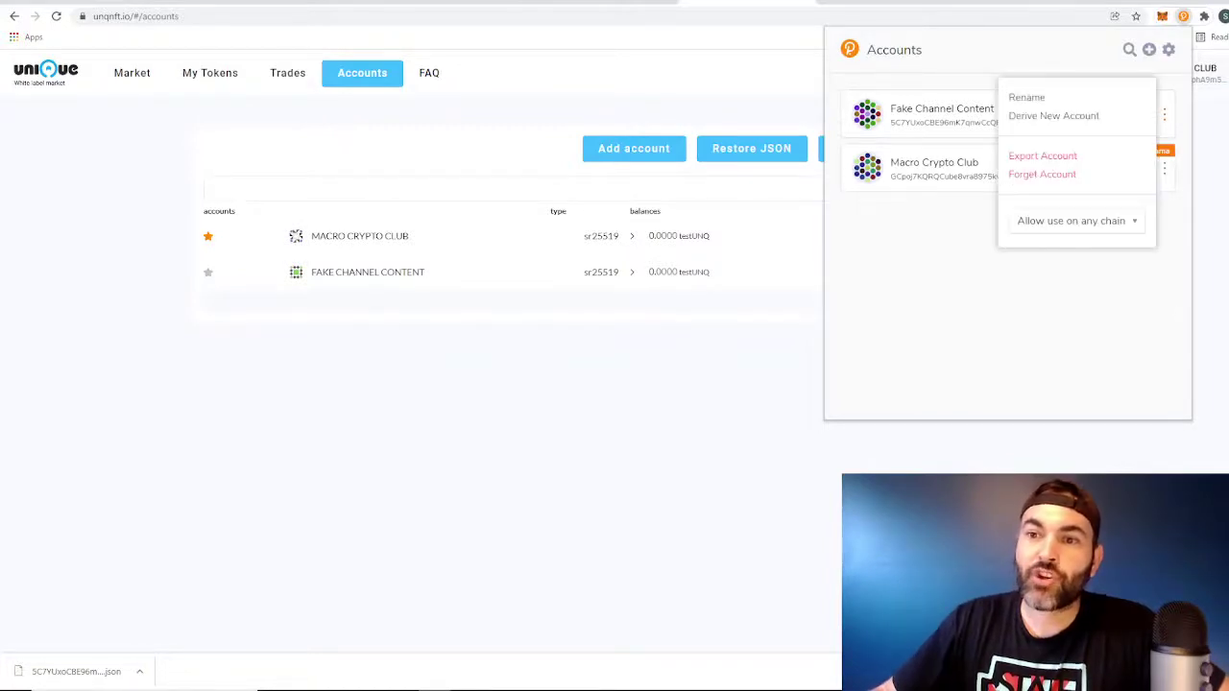
click(1075, 221)
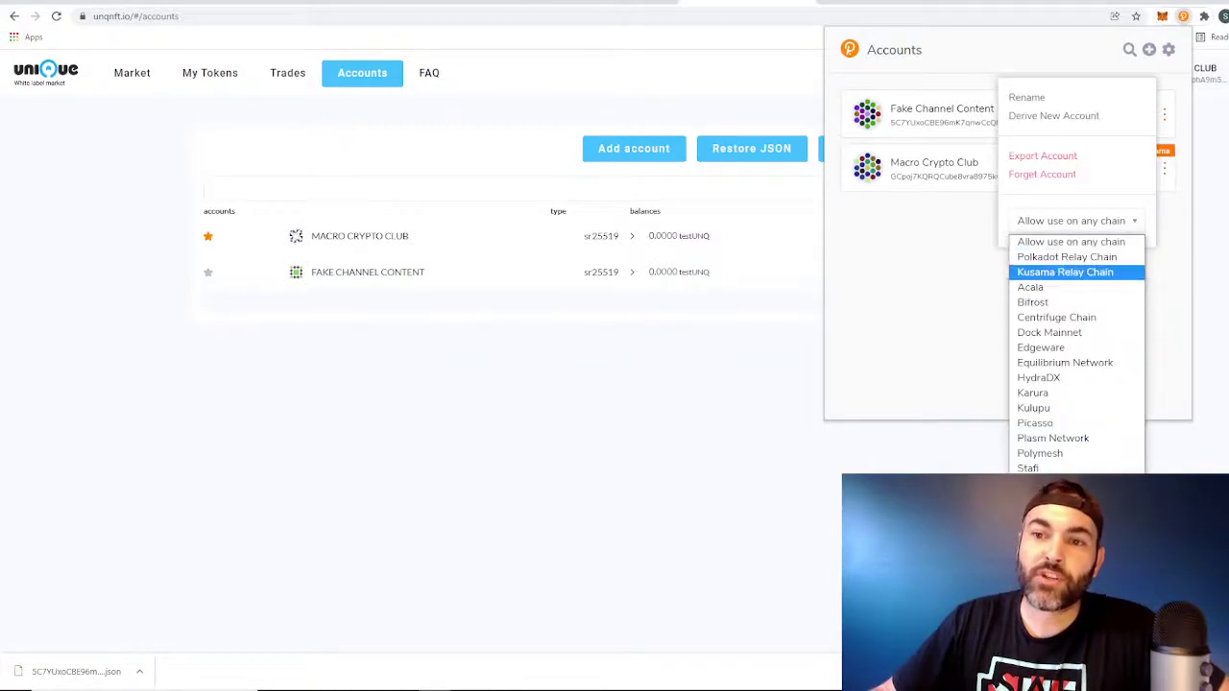
click(936, 278)
click(936, 278)
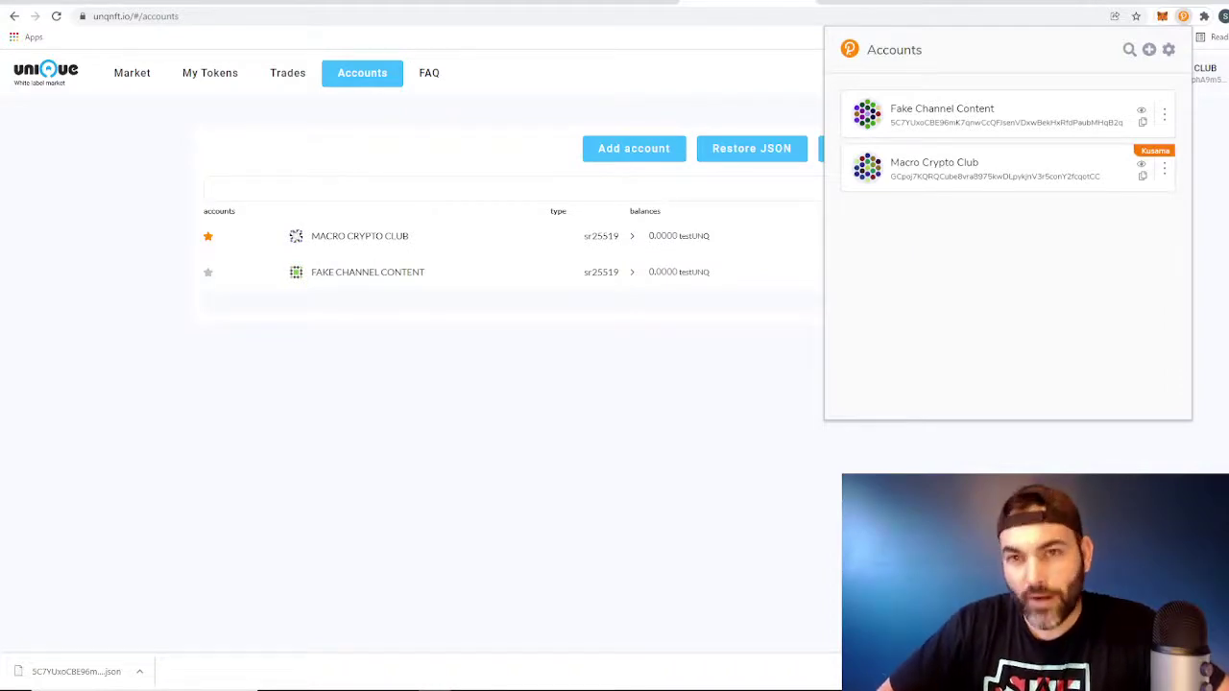
- Restrict the Fake Channel Content account to the Kusama Relay Chain, copy its address, and close the extension
click(1164, 114)
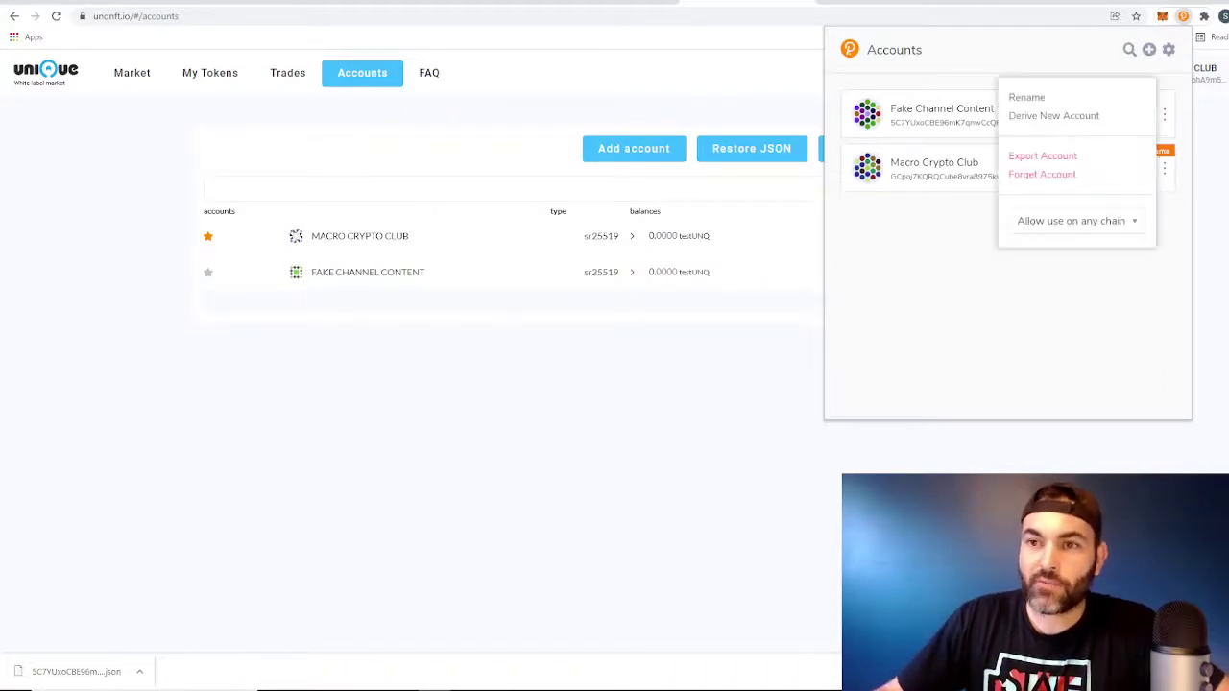
click(1075, 221)
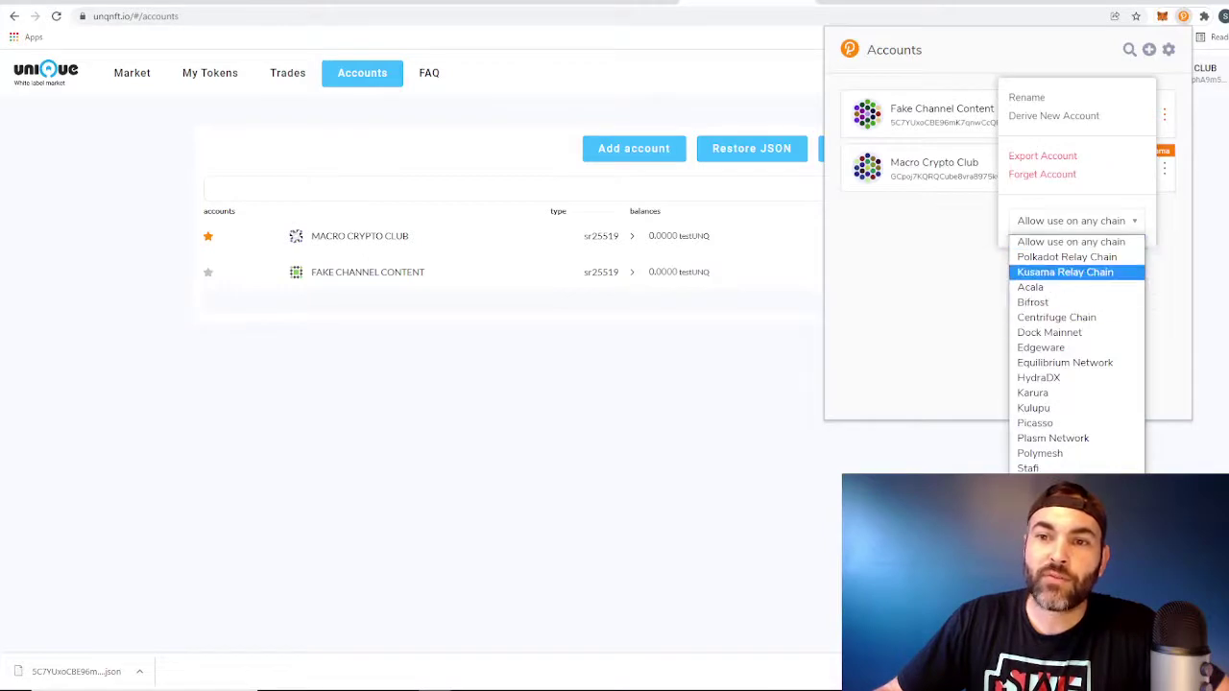
click(1065, 271)
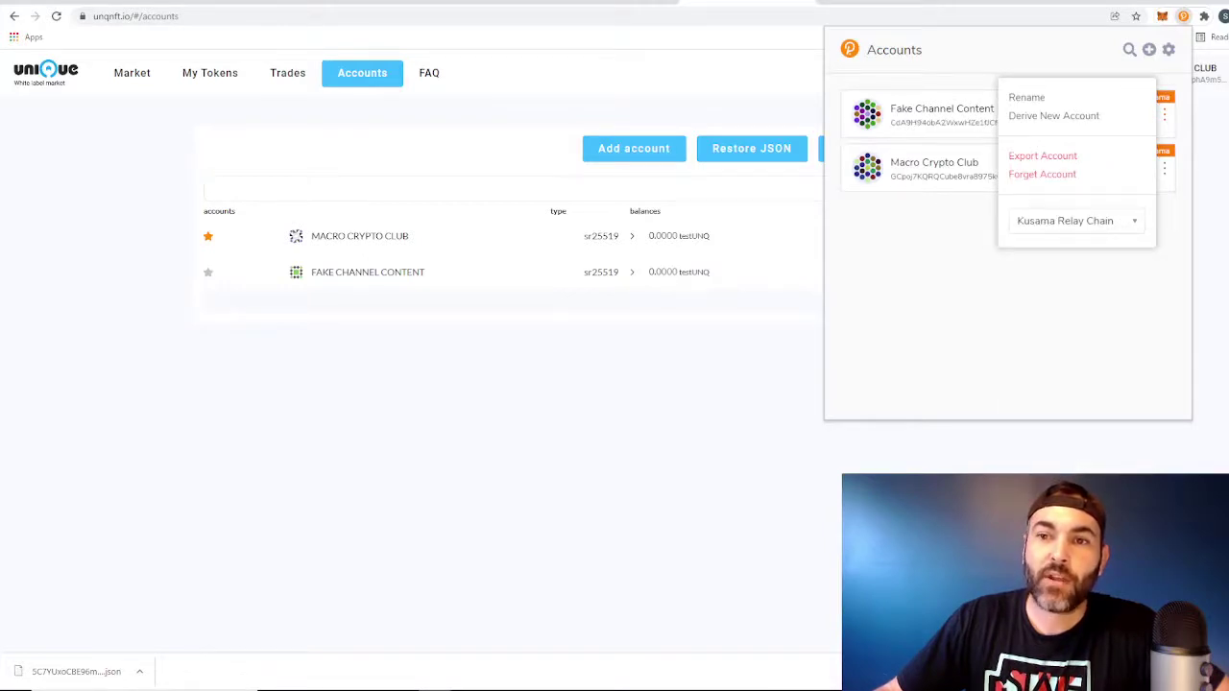
click(1008, 316)
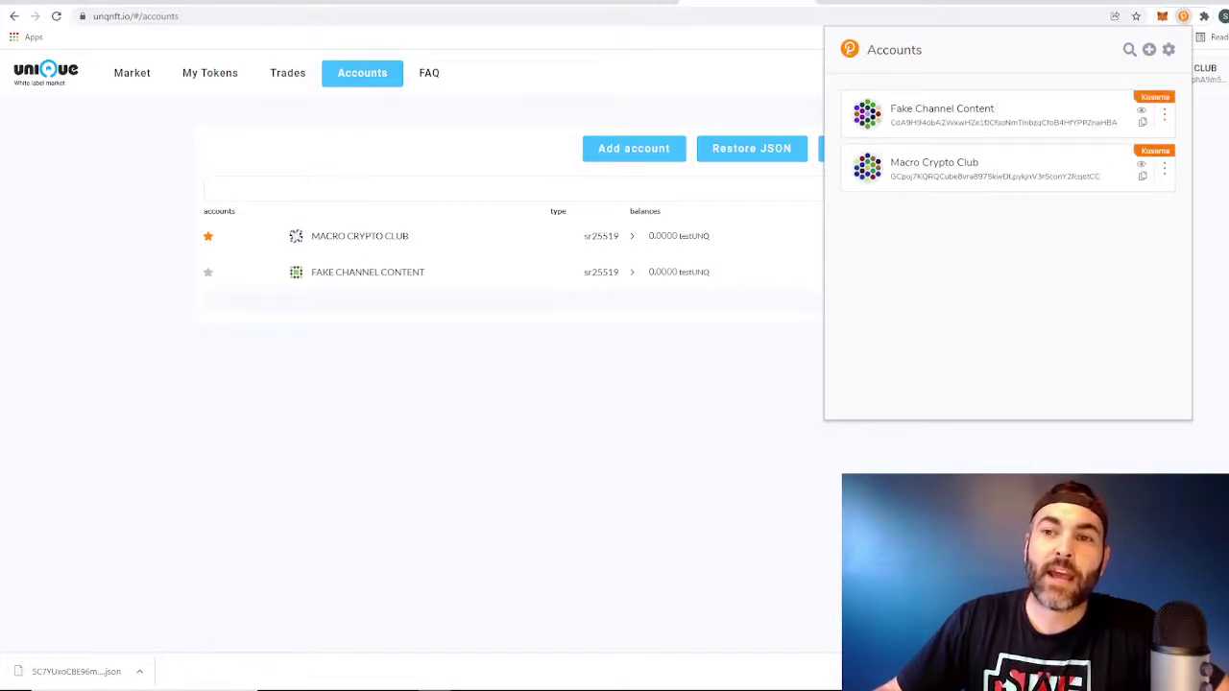
click(1141, 122)
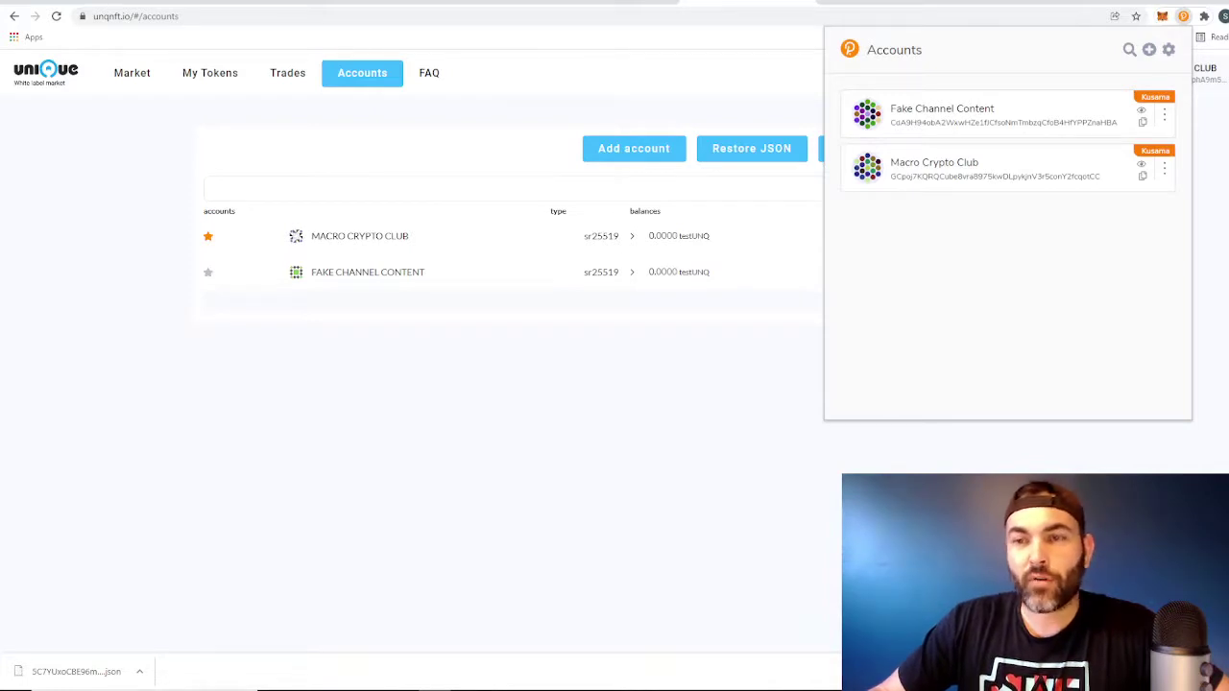
key(Escape)
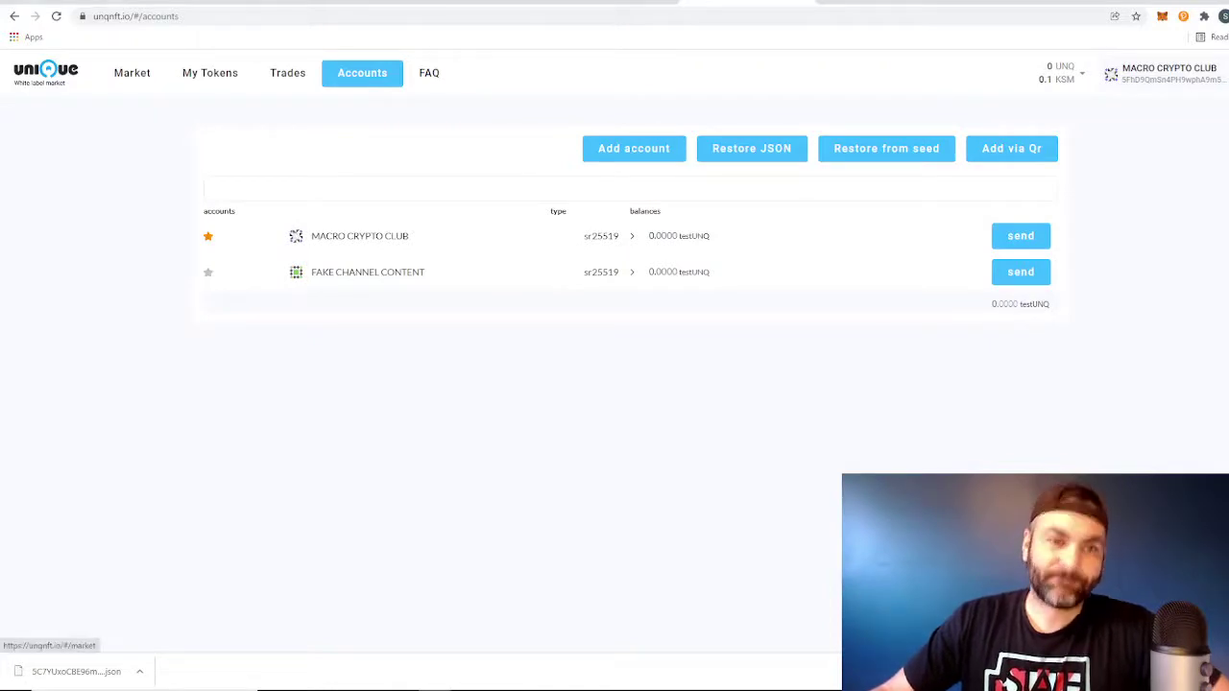
- Open the Market page and compare the accounts in its account selector with those in the Polkadot{.js} extension
click(131, 73)
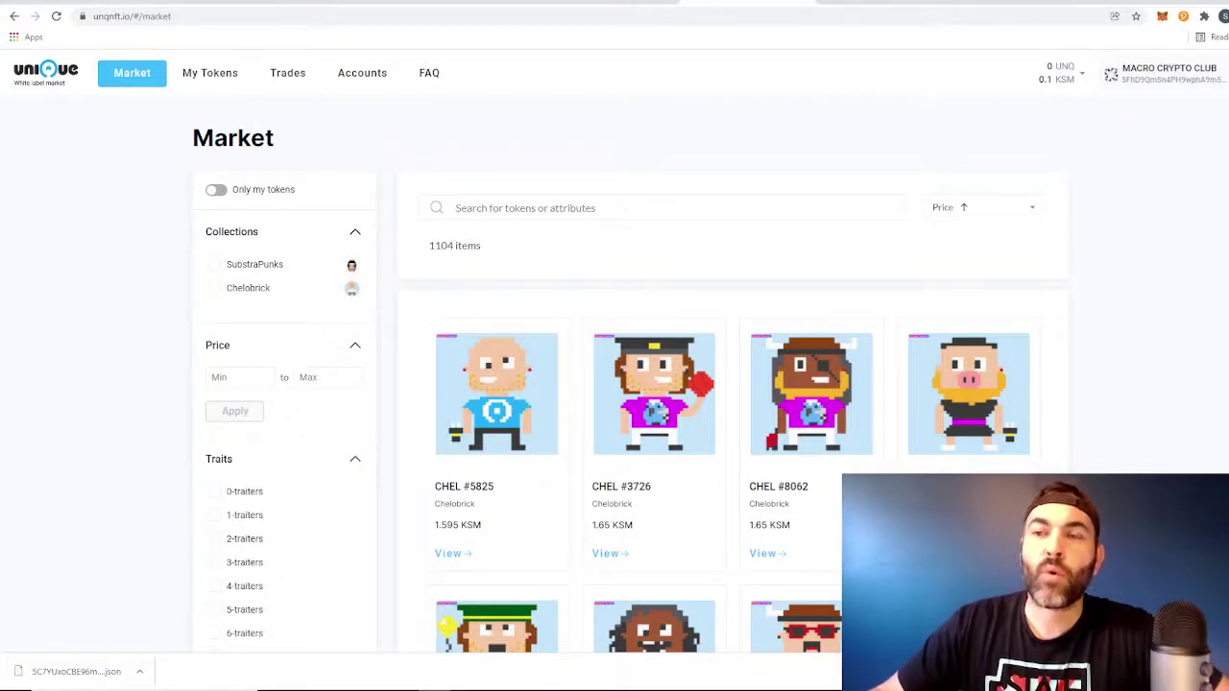
click(1161, 73)
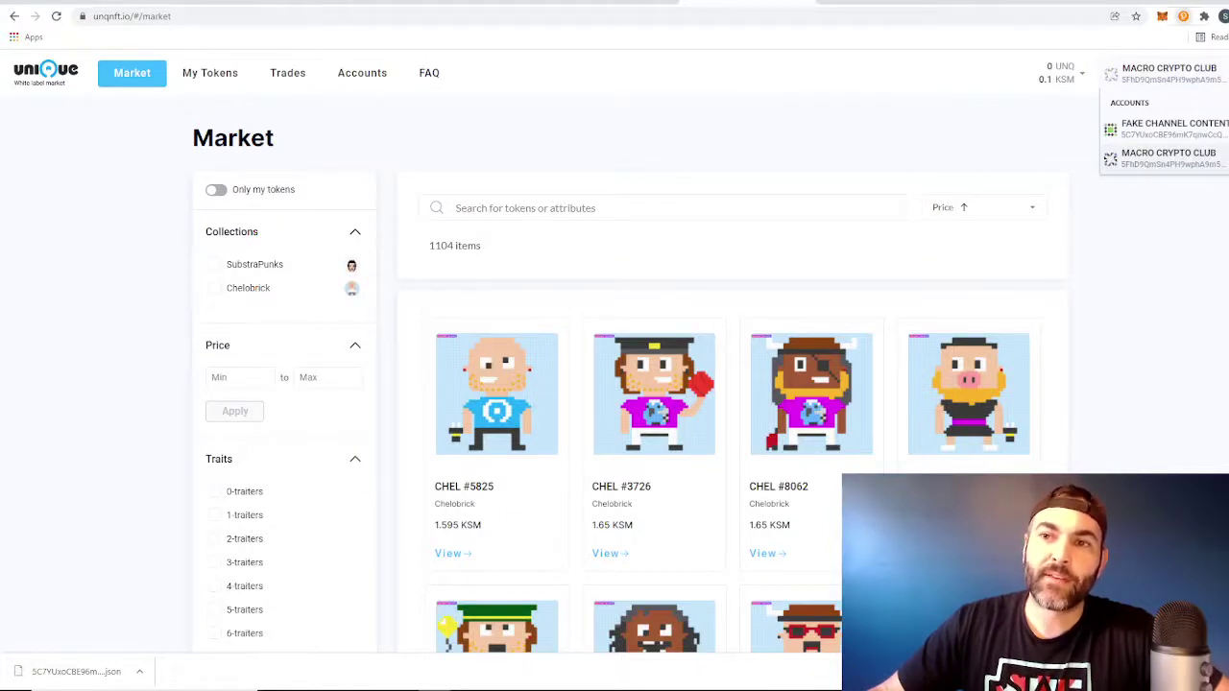
click(1182, 16)
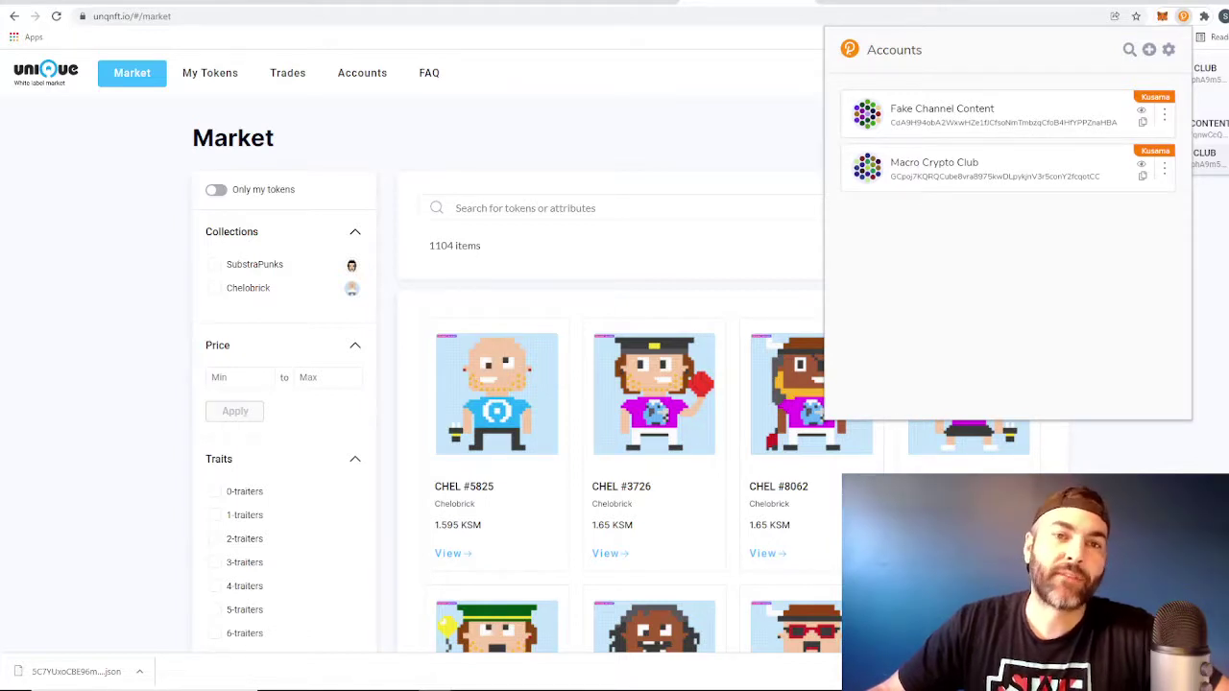
- Return to Unique's Accounts page, view the extension's export form for Fake Channel Content, and leave it without exporting
click(362, 73)
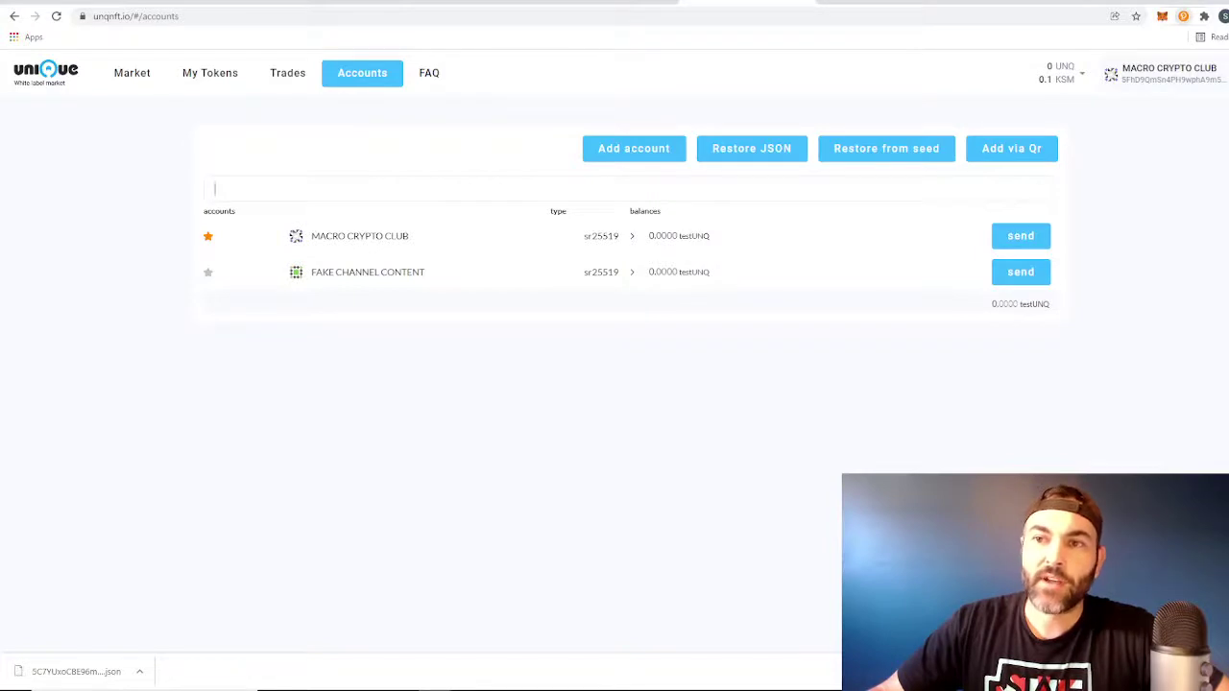
click(1182, 16)
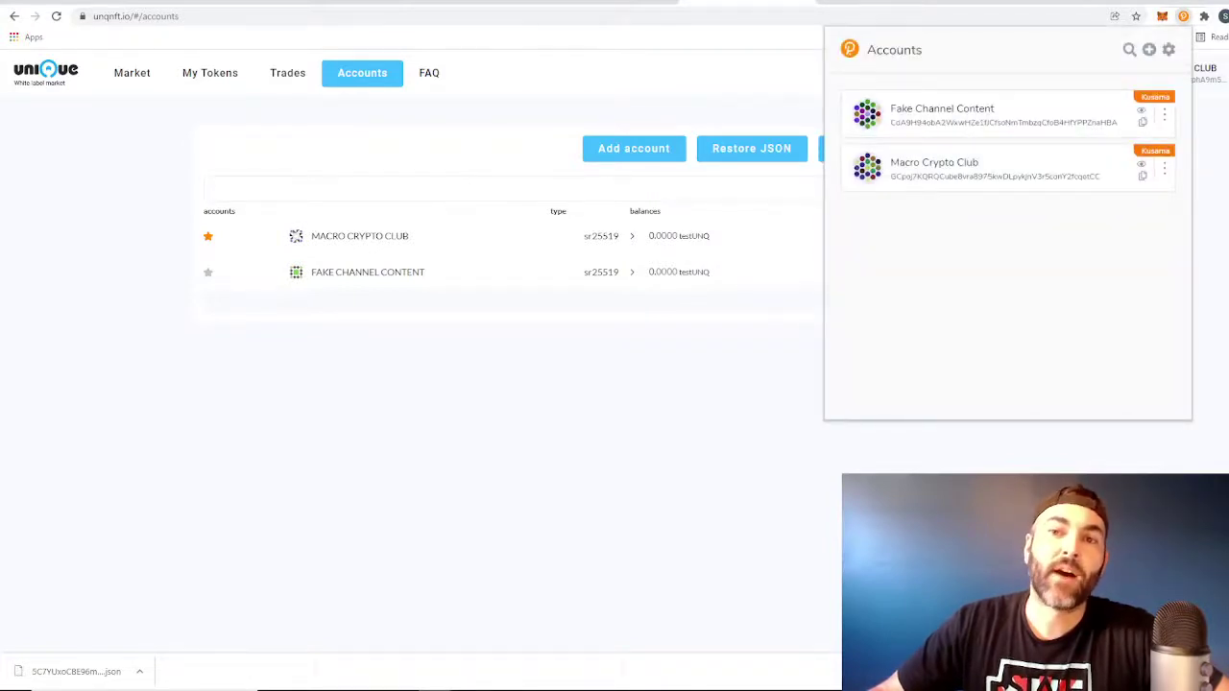
click(1163, 113)
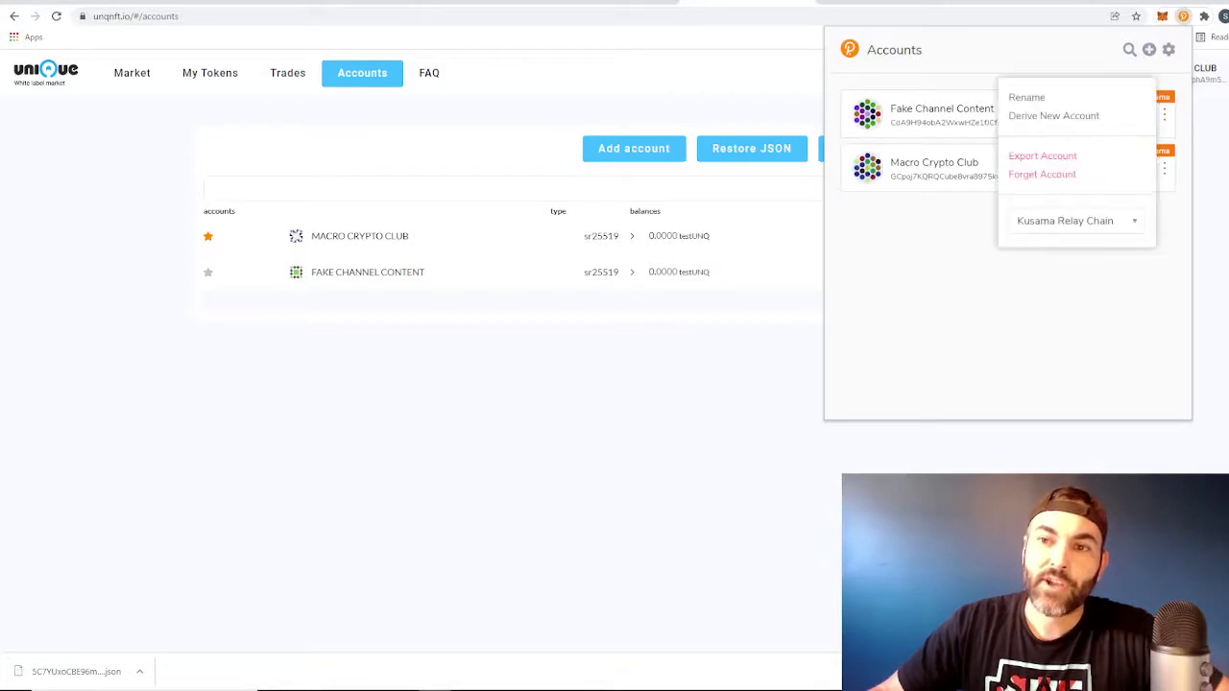
click(1043, 156)
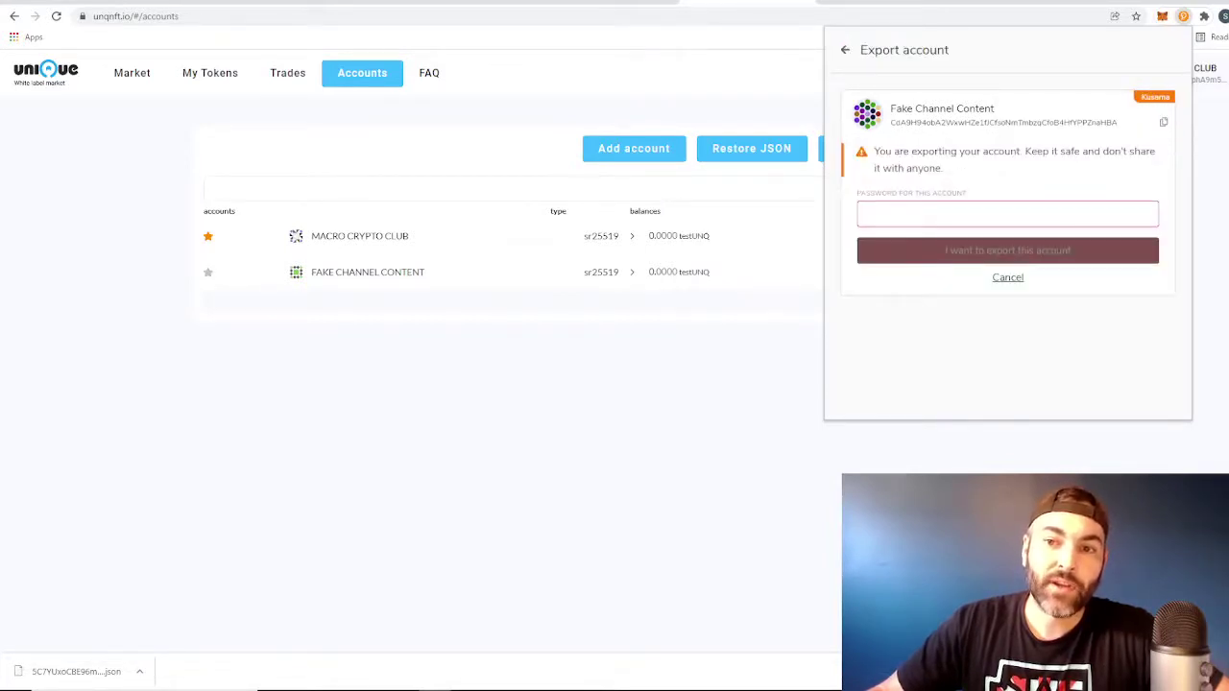
key(Escape)
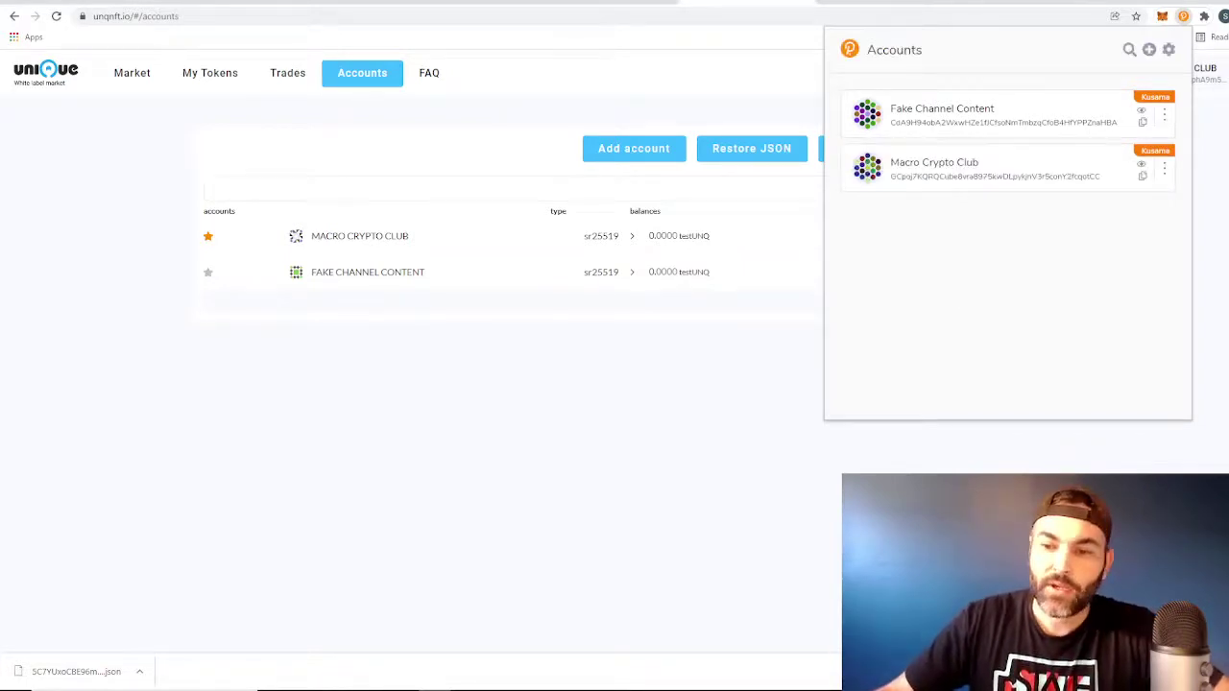
- Switch to the Kusama accounts page in Polkadot.js Apps, reload its account list, and return to Unique's Market page
key(Escape)
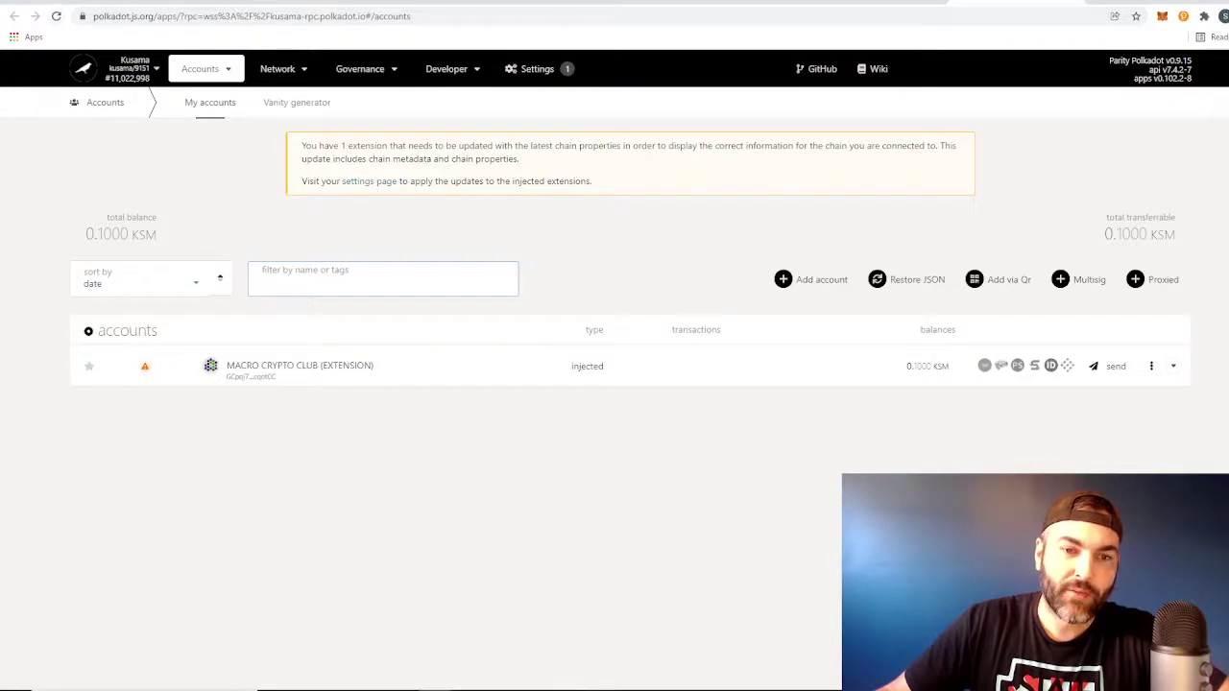
key(F5)
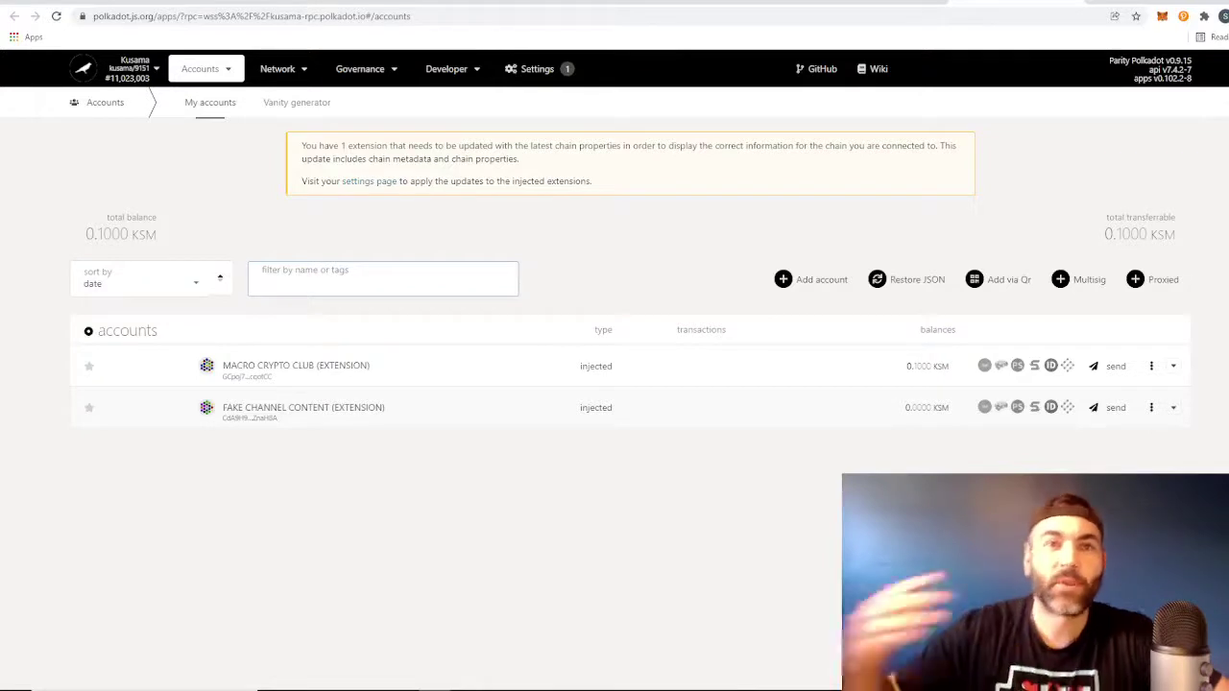
click(730, 2)
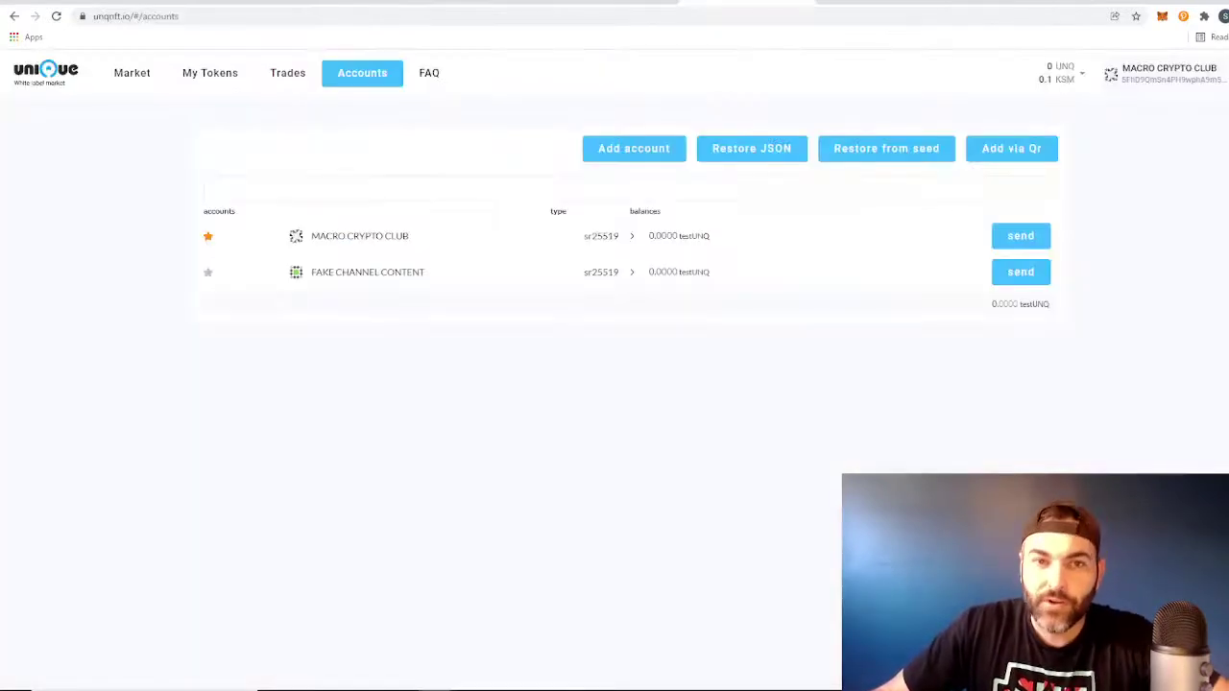
click(132, 73)
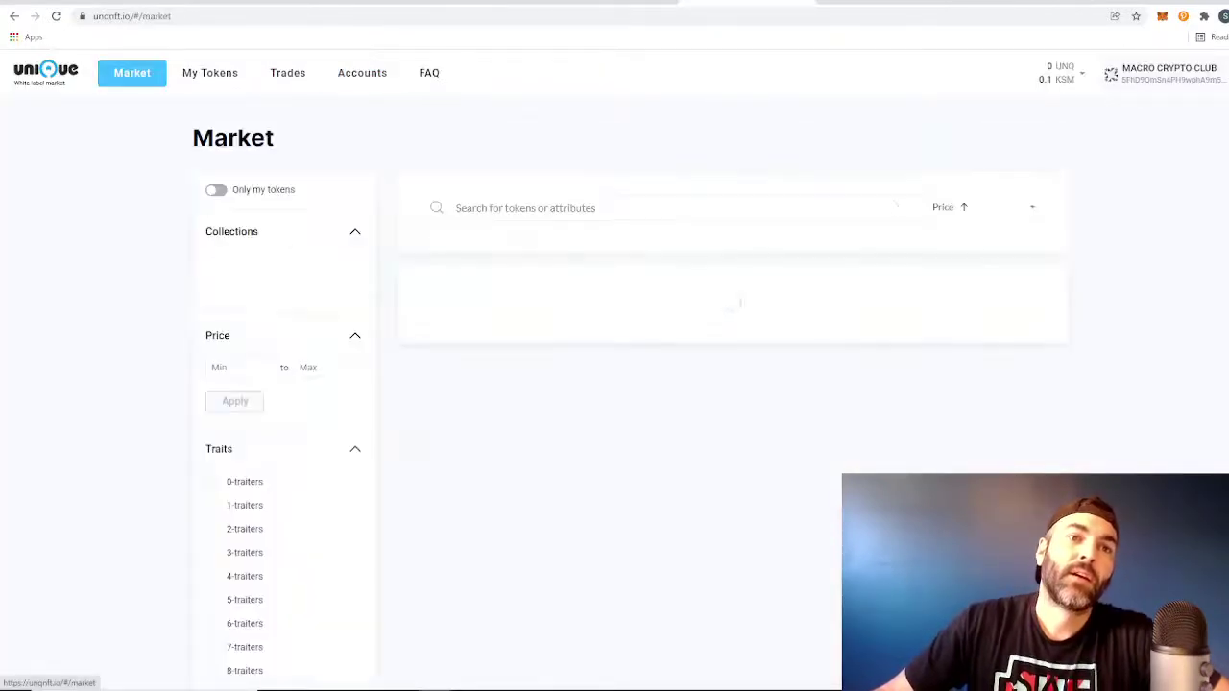